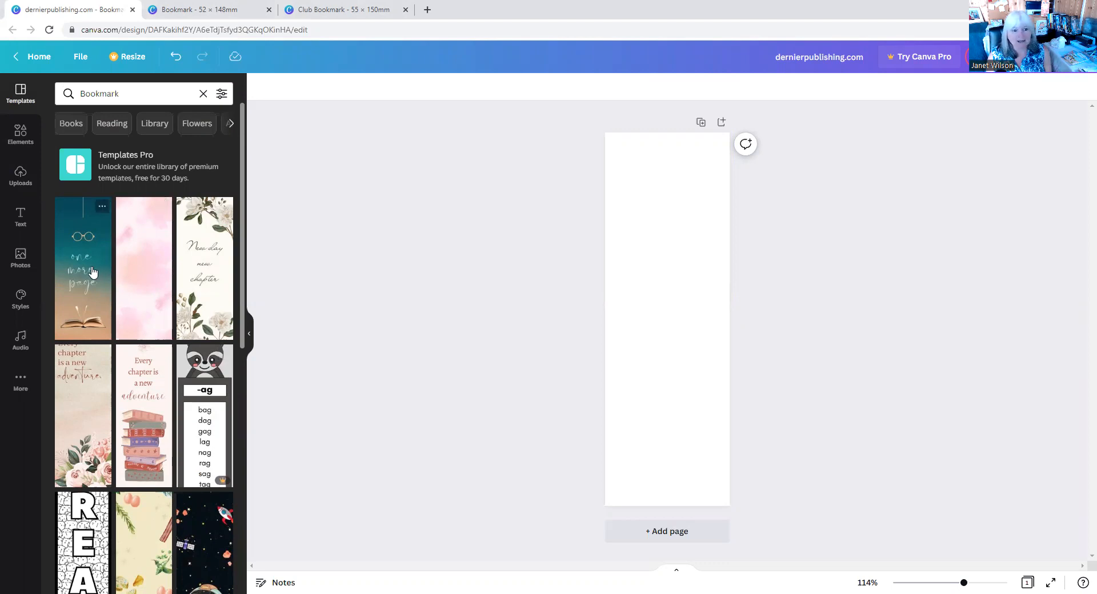
# Step: Apply the teal daisy bookmark template to the blank page and remove its "Daisy" text
pyautogui.scroll(-6, 94, 273)
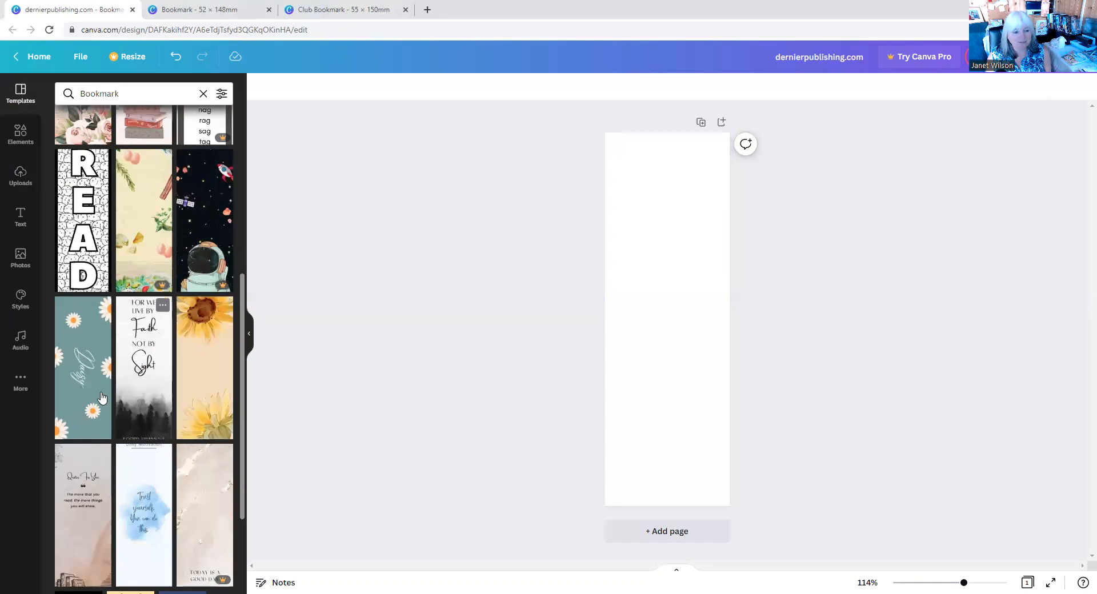
pyautogui.click(86, 355)
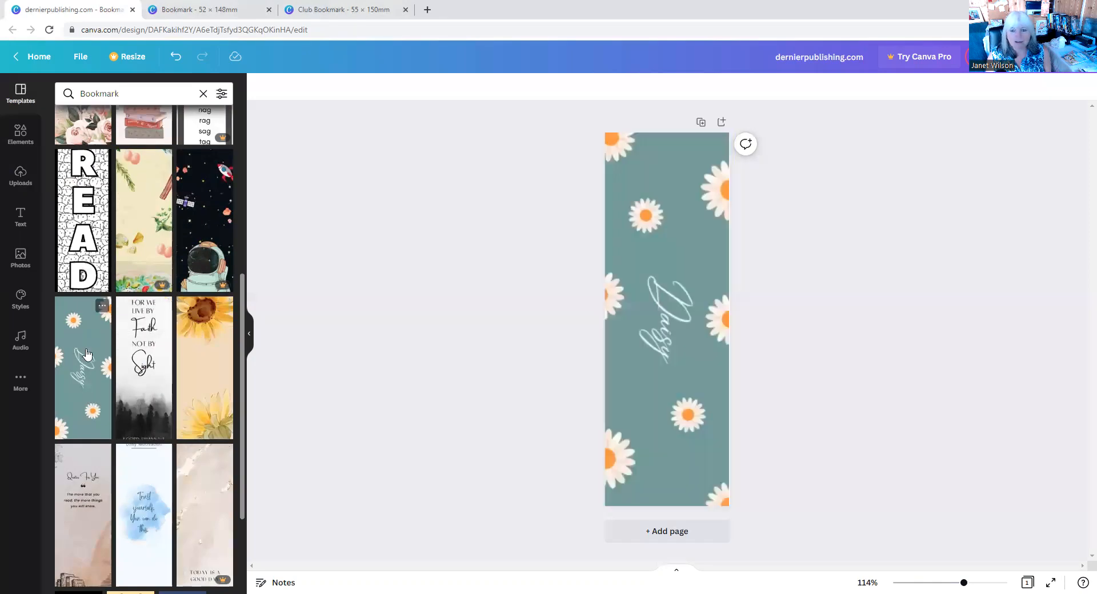
pyautogui.click(671, 321)
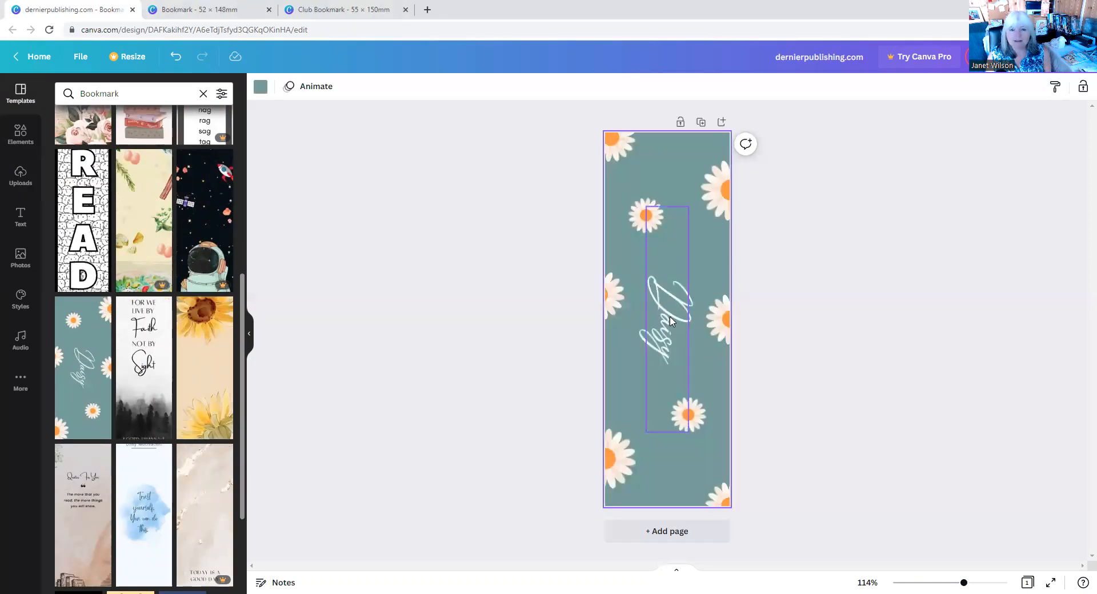
pyautogui.click(671, 321)
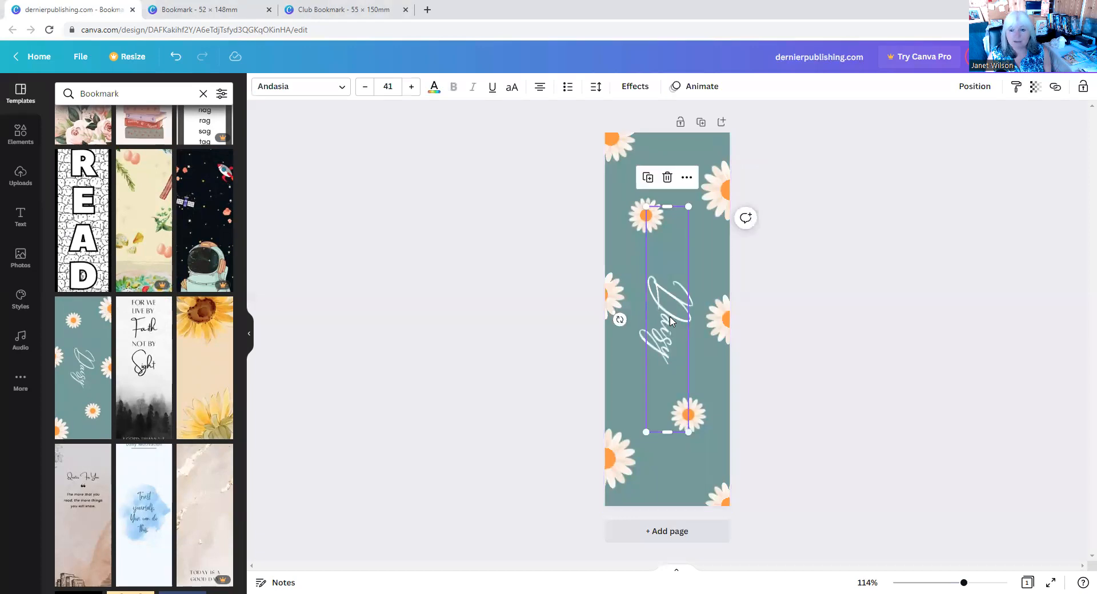
pyautogui.moveTo(671, 321); pyautogui.dragTo(1078, 300)
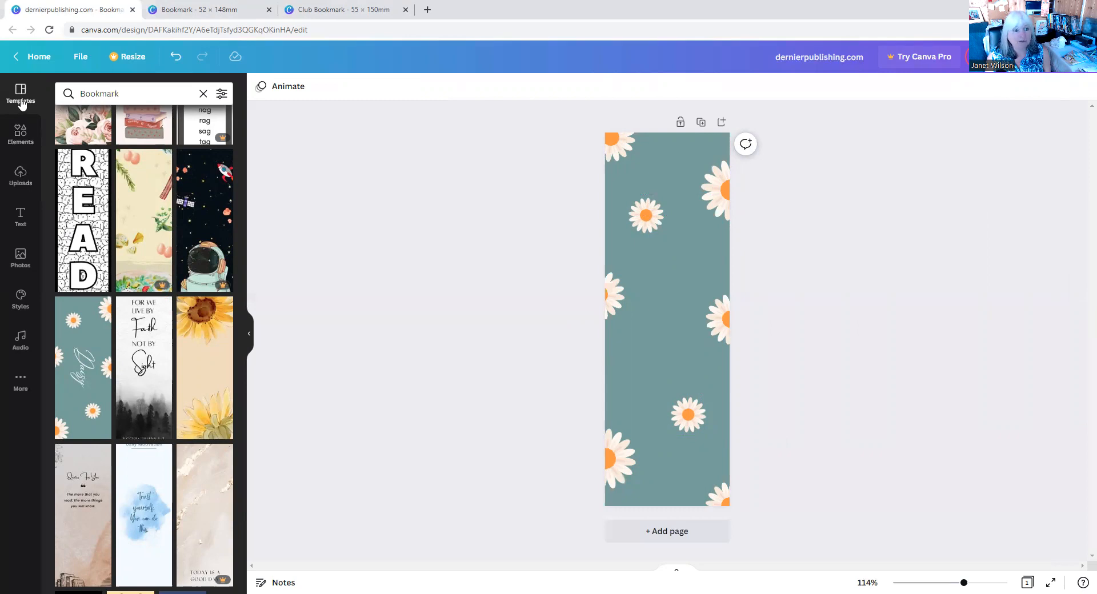
# Step: Insert the uploaded "A New Me" book cover, placing and enlarging it in the upper part of the bookmark
pyautogui.click(17, 180)
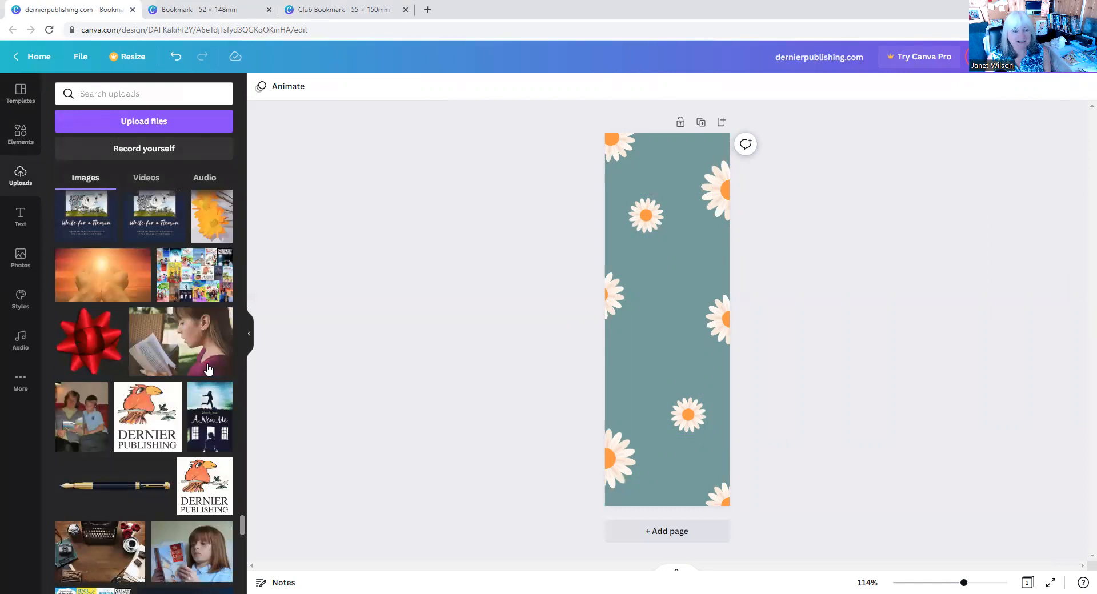
pyautogui.click(215, 419)
pyautogui.moveTo(666, 320); pyautogui.dragTo(673, 218)
pyautogui.moveTo(647, 269); pyautogui.dragTo(713, 290)
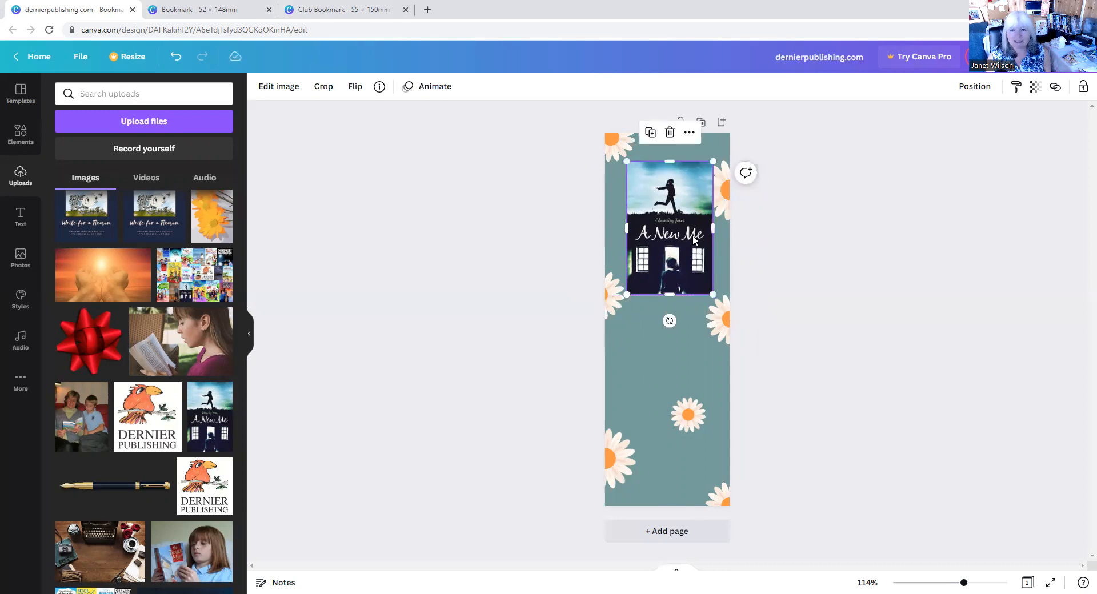
pyautogui.click(788, 203)
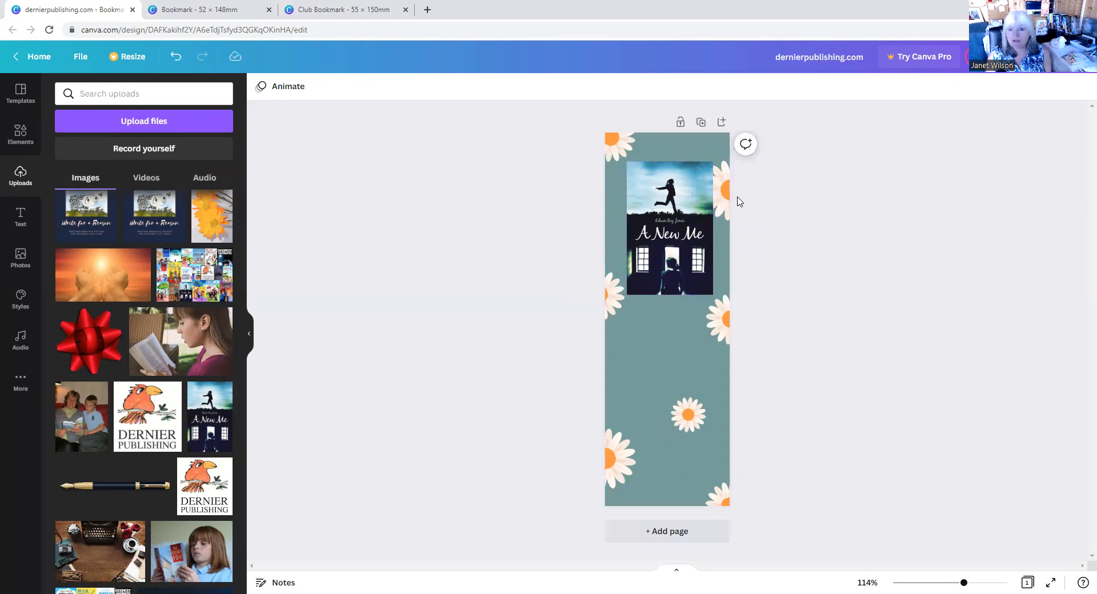
# Step: Align the "A New Me" cover to the horizontal center of the page
pyautogui.click(679, 220)
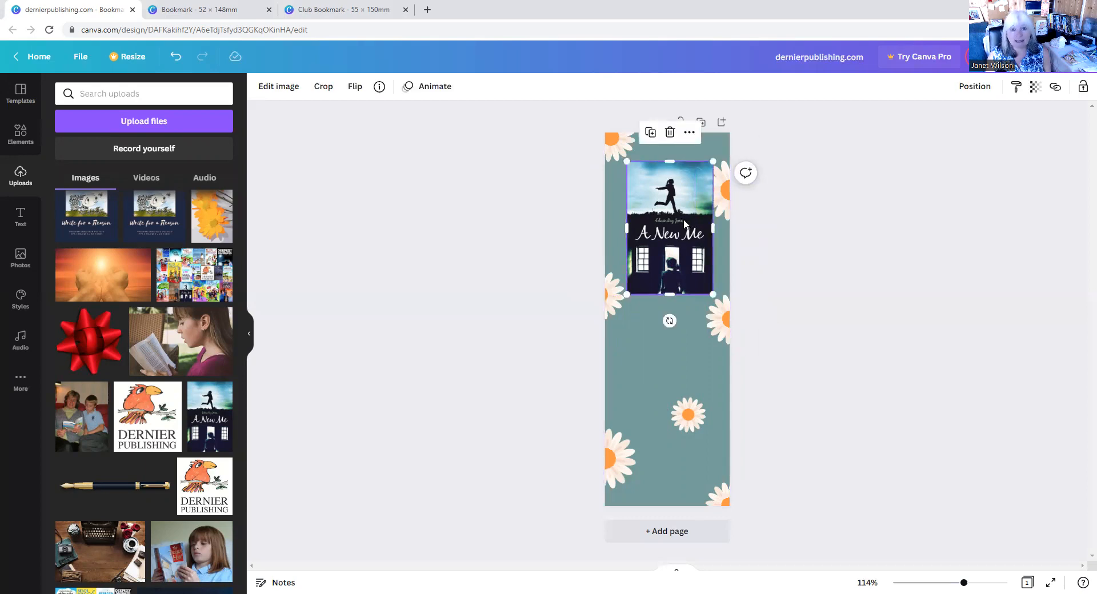
pyautogui.click(970, 90)
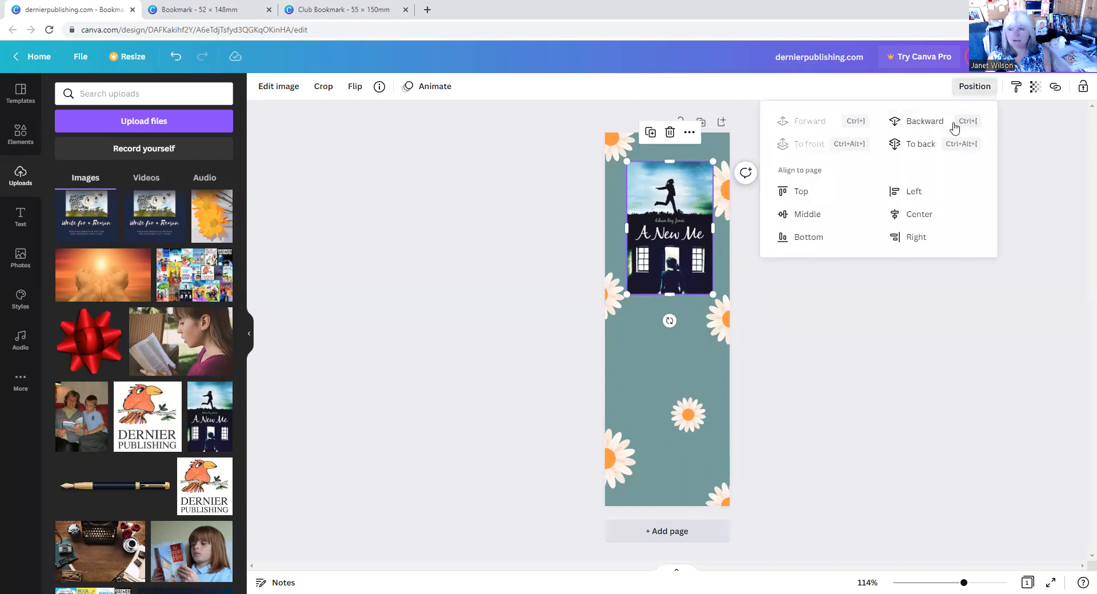
pyautogui.click(915, 216)
pyautogui.click(801, 299)
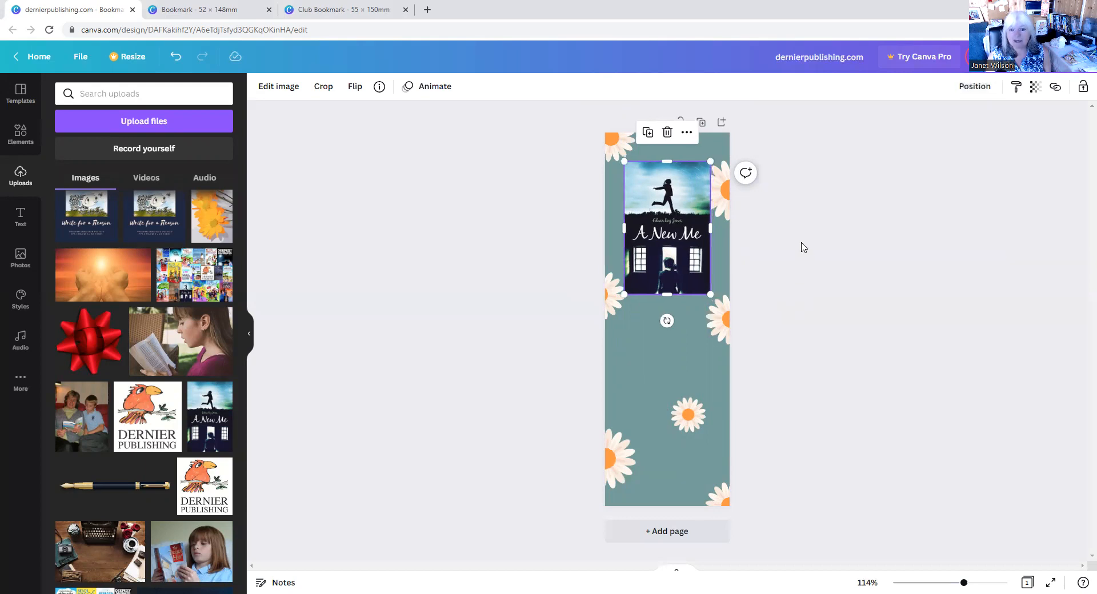
pyautogui.click(804, 244)
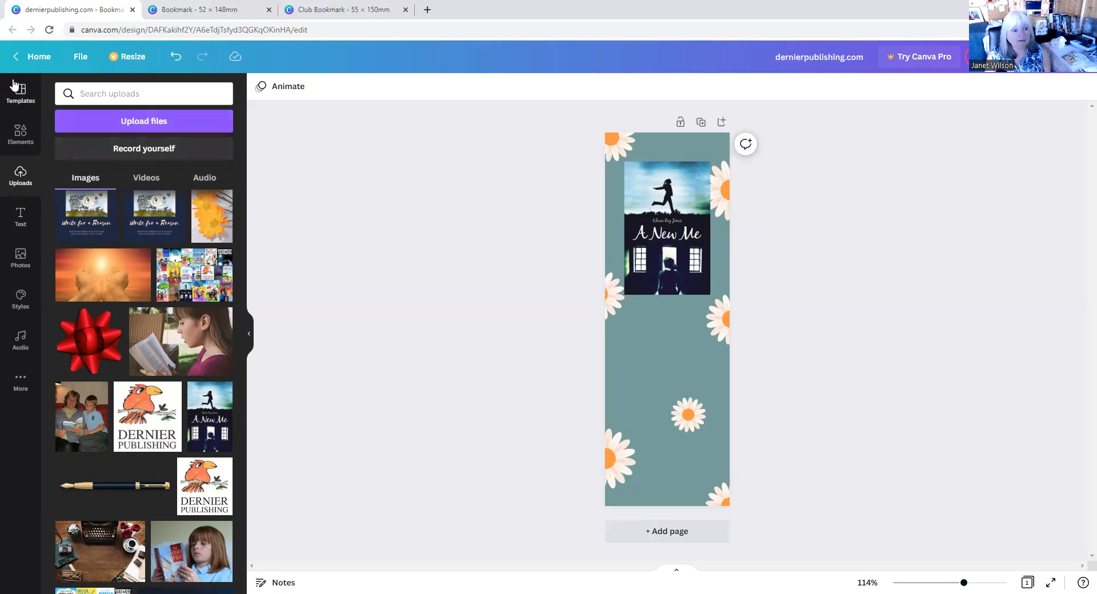
pyautogui.click(21, 216)
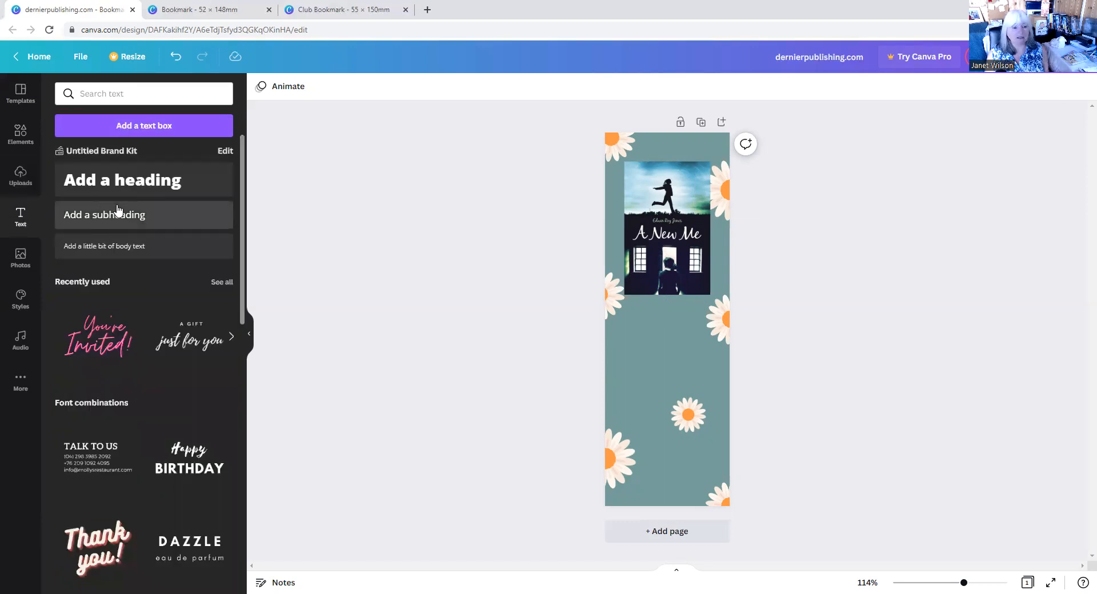
pyautogui.scroll(-1, 140, 338)
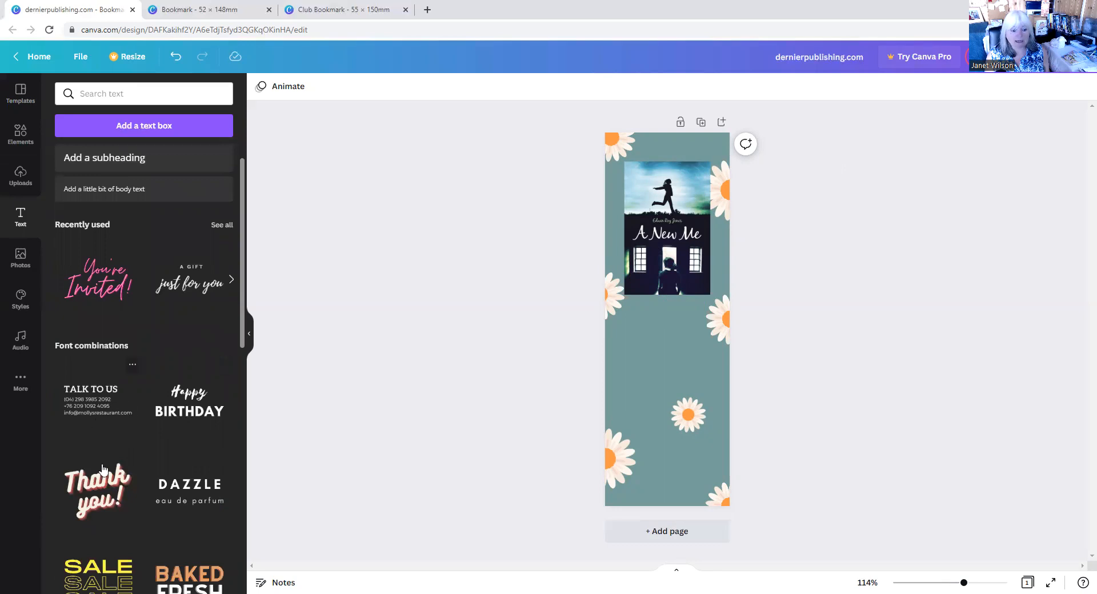
pyautogui.scroll(1, 133, 400)
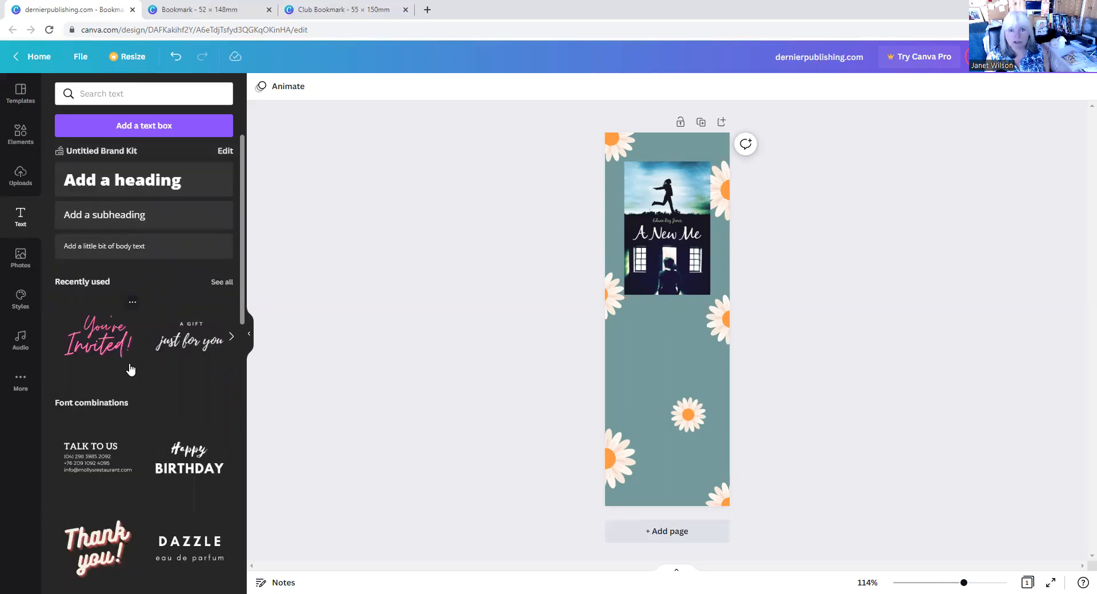
pyautogui.click(117, 183)
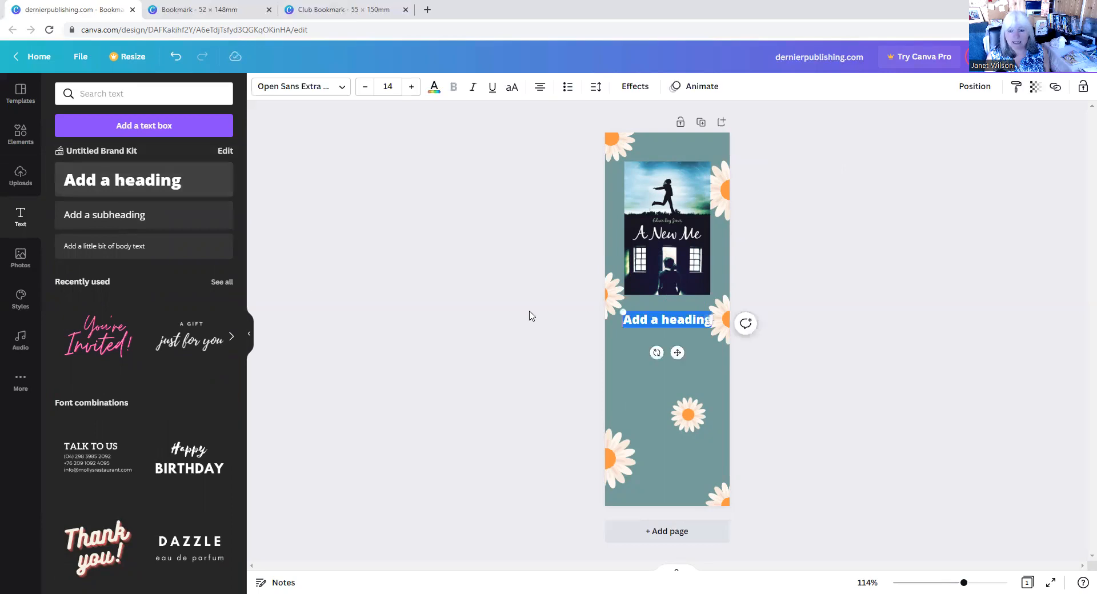
pyautogui.doubleClick(692, 320)
pyautogui.moveTo(708, 321); pyautogui.dragTo(625, 323)
pyautogui.write('www.g')
pyautogui.write('dernierpu')
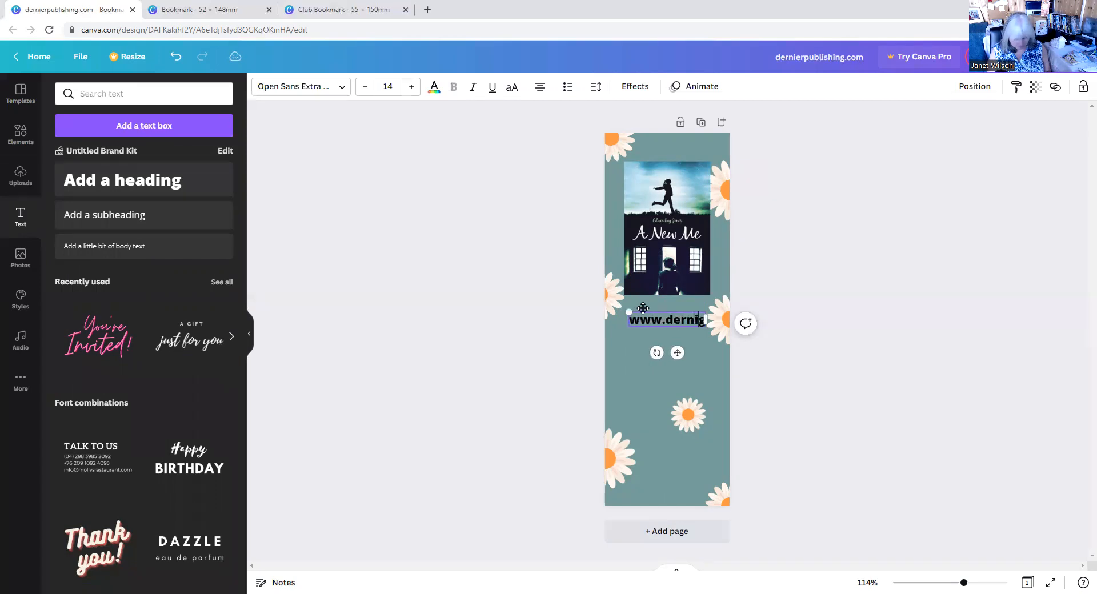
pyautogui.write('blishing')
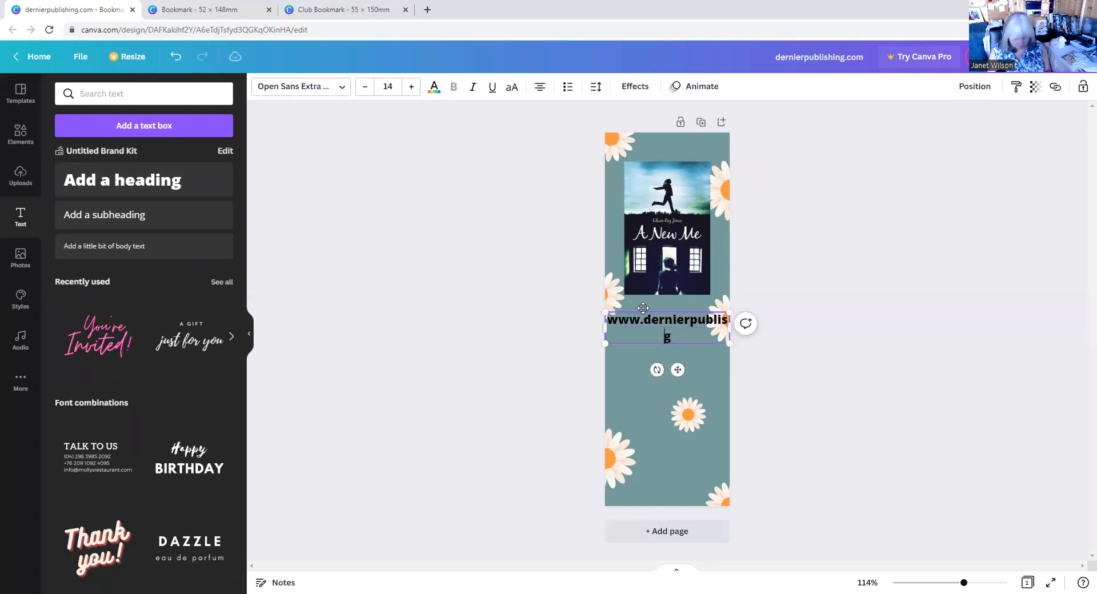
pyautogui.write('.comg')
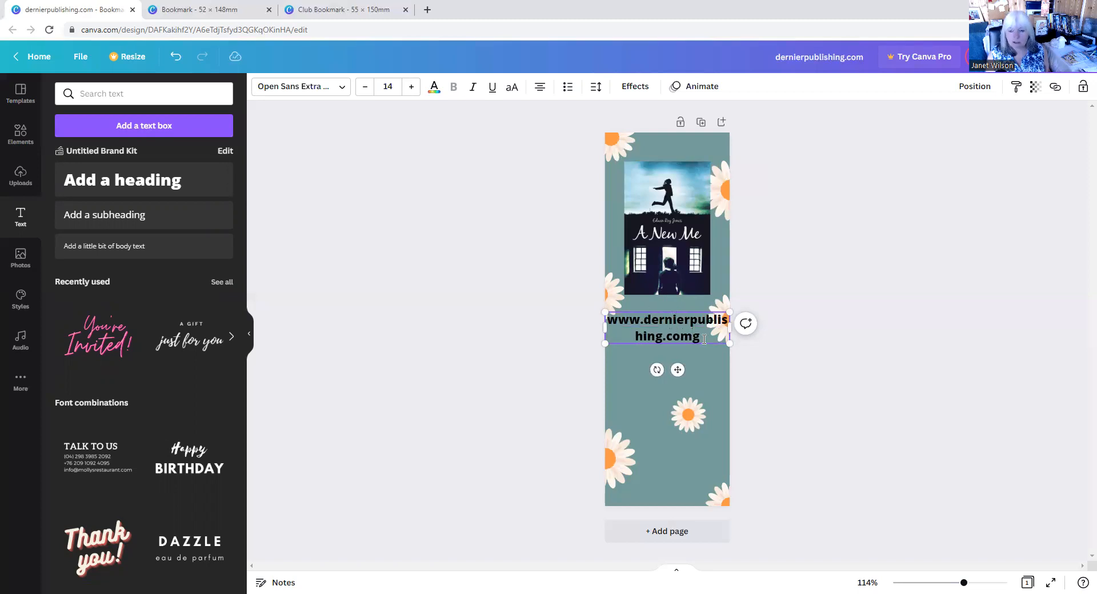
pyautogui.click(702, 337)
pyautogui.press('BackSpace')
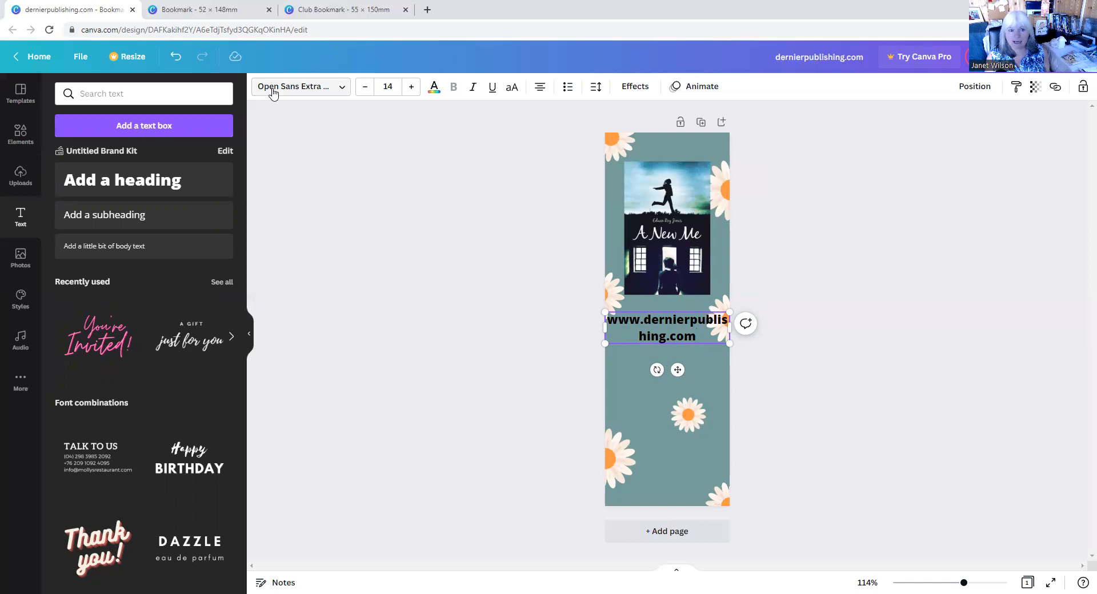
# Step: Set the web address in Lato Bold at size 9 and move it near the bottom of the bookmark
pyautogui.click(343, 89)
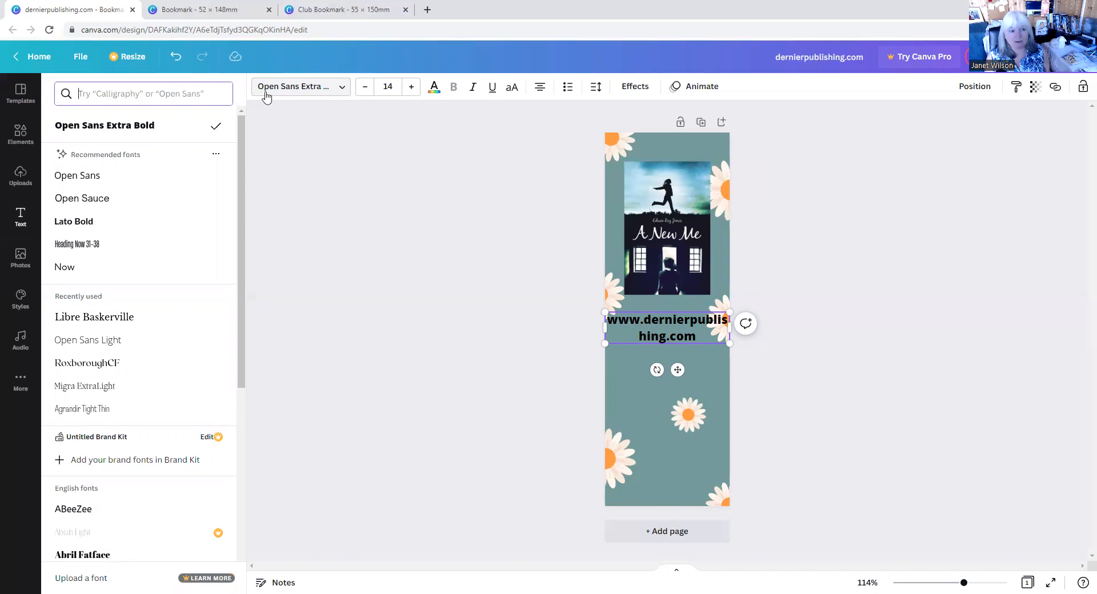
pyautogui.click(131, 182)
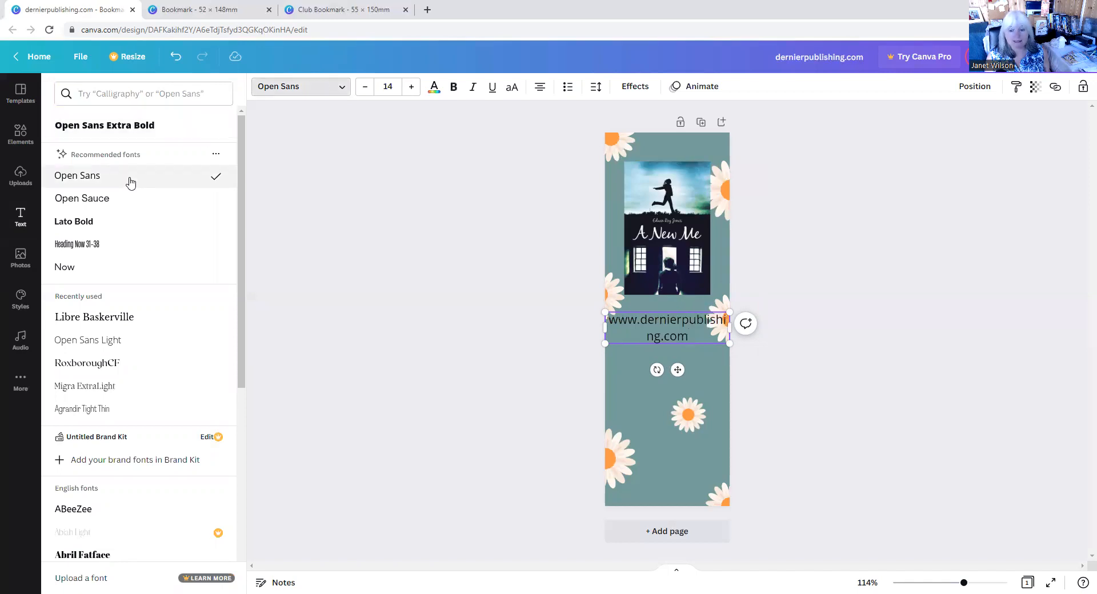
pyautogui.click(107, 224)
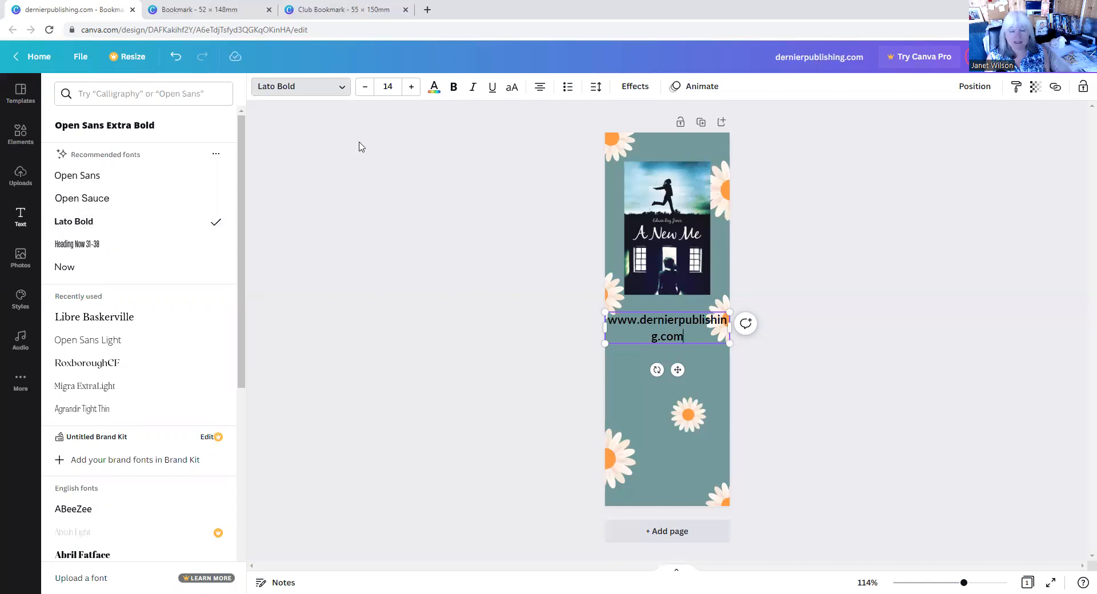
pyautogui.click(364, 87)
pyautogui.click(364, 86)
pyautogui.click(365, 87)
pyautogui.click(365, 87)
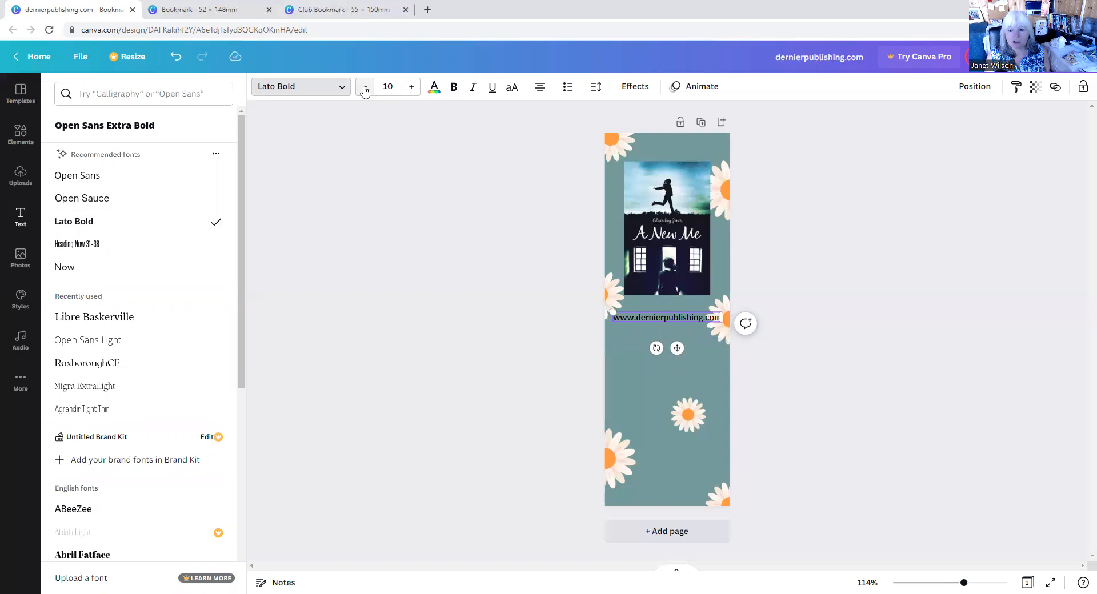
pyautogui.click(364, 88)
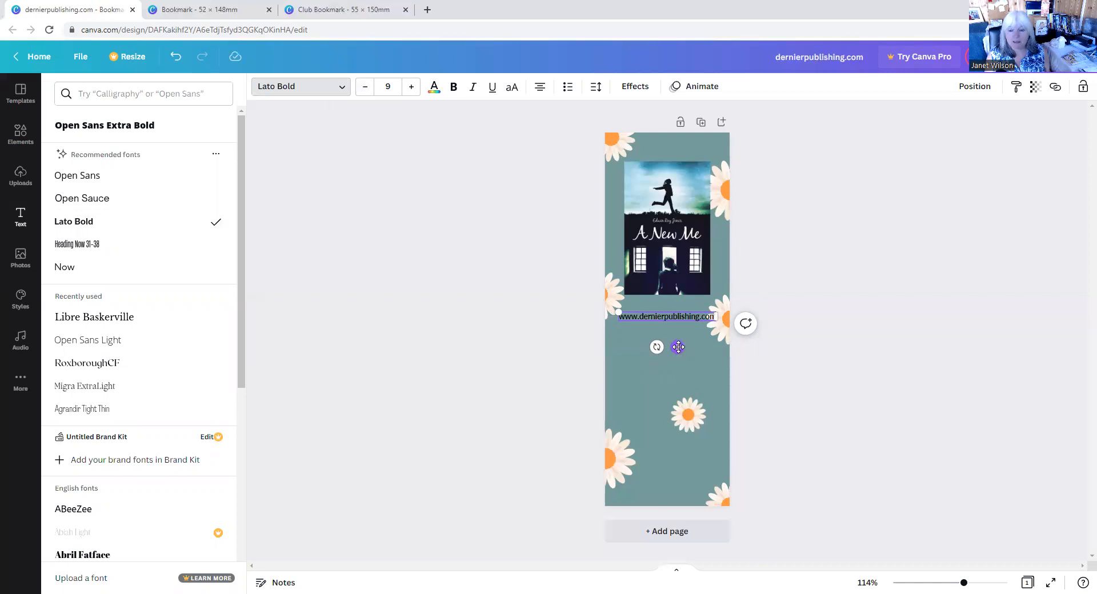
pyautogui.moveTo(678, 347); pyautogui.dragTo(679, 505)
pyautogui.click(782, 448)
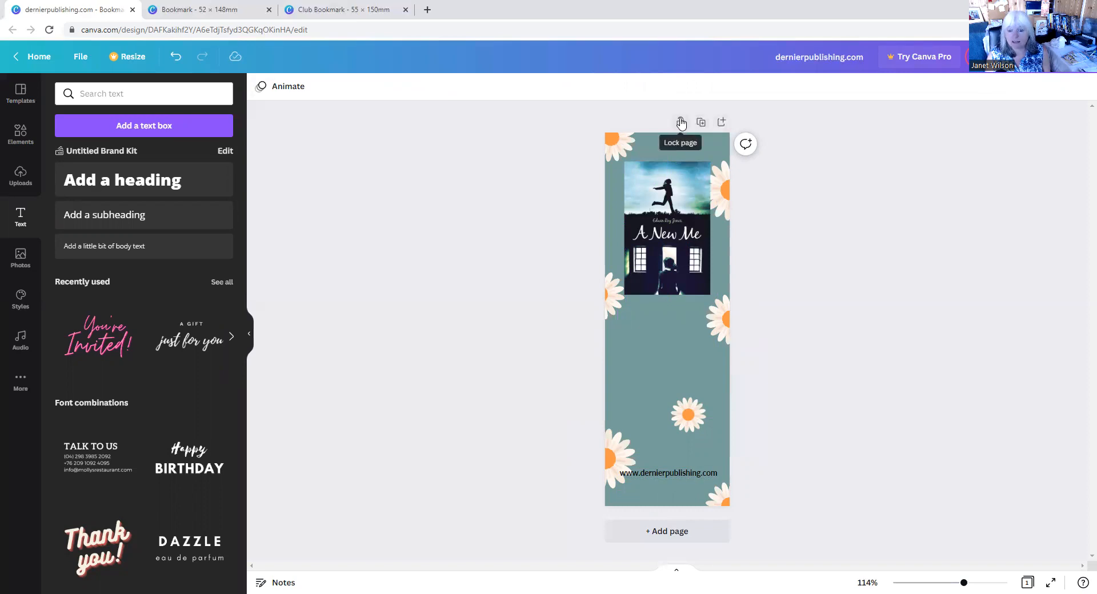
# Step: Add a new page after the bookmark's front page
pyautogui.click(723, 124)
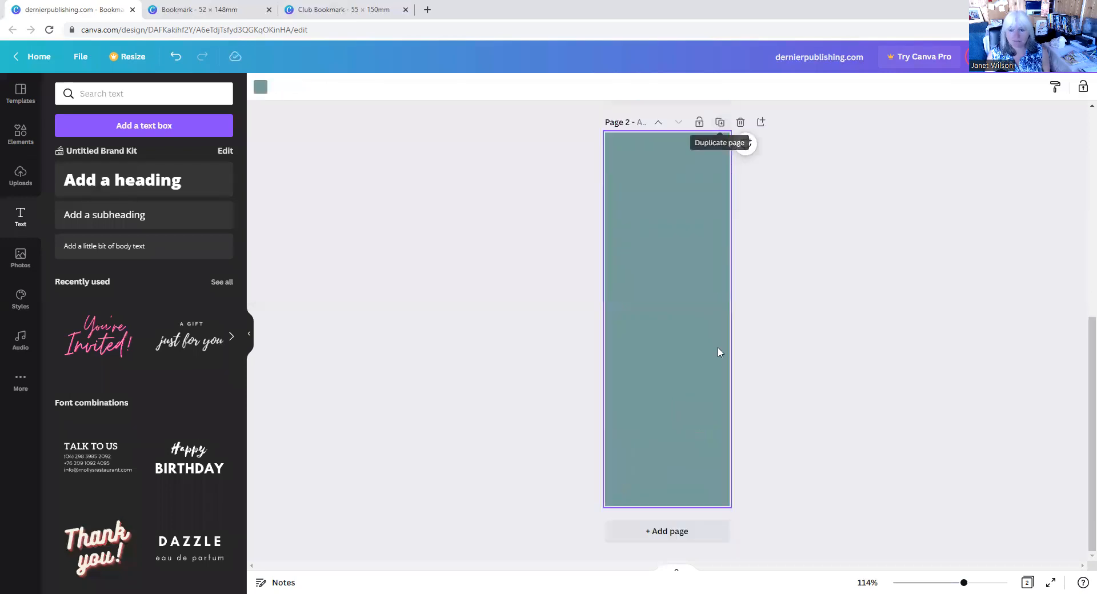
# Step: Review the finished front page and the new second page of the bookmark
pyautogui.scroll(3, 649, 314)
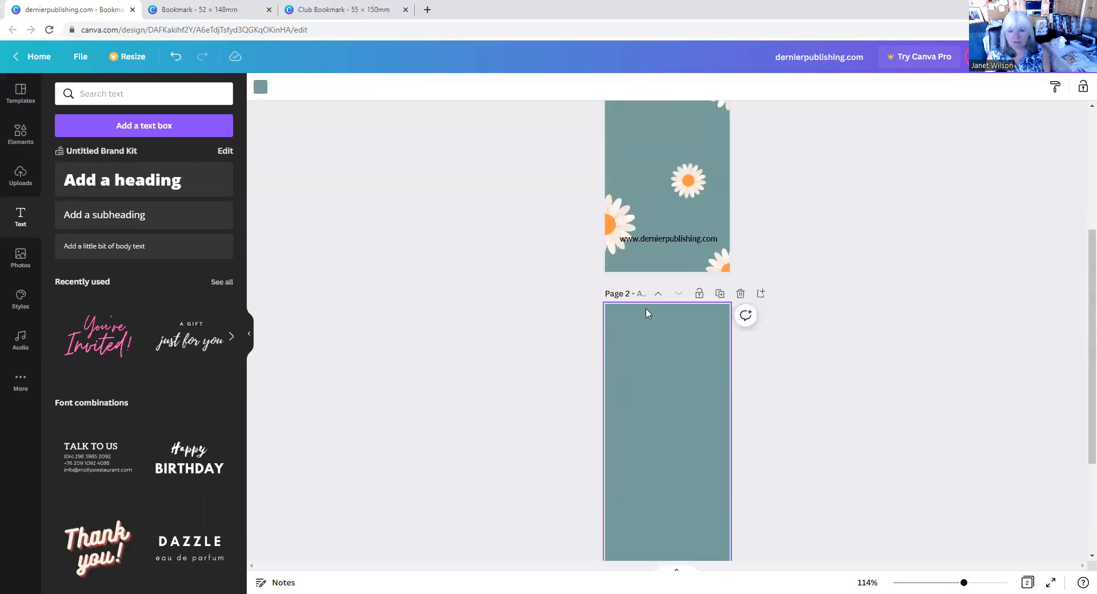
pyautogui.scroll(4, 647, 313)
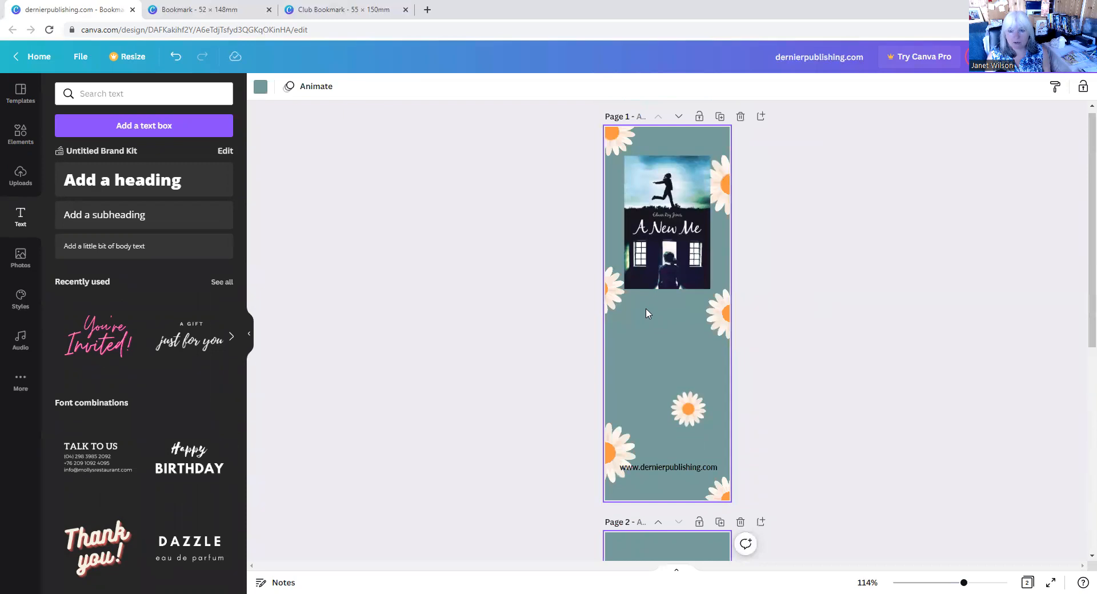
pyautogui.scroll(-1, 648, 314)
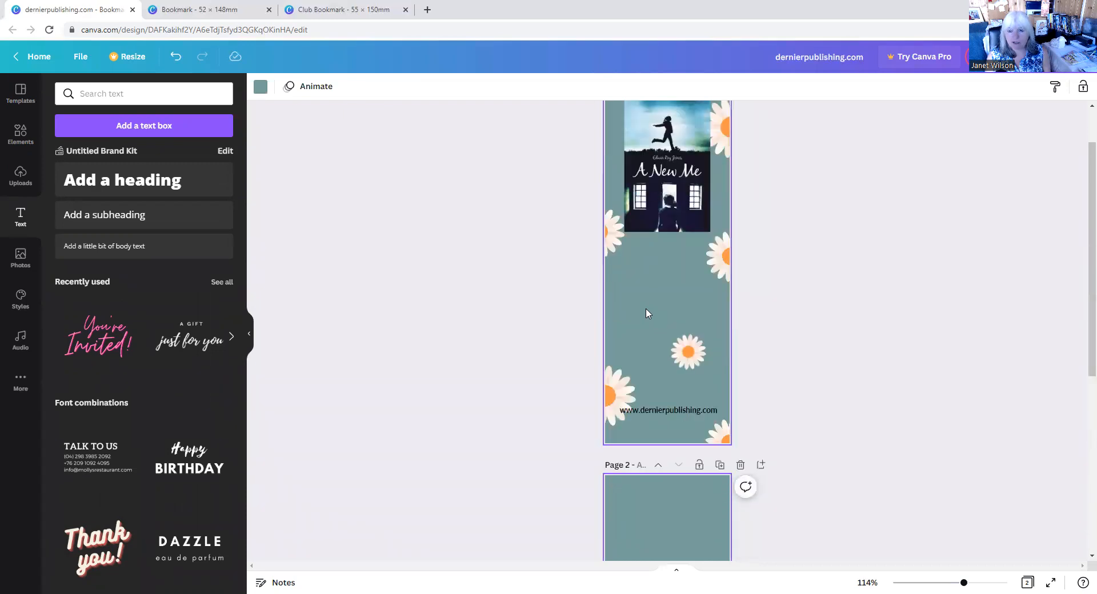
pyautogui.scroll(-6, 648, 313)
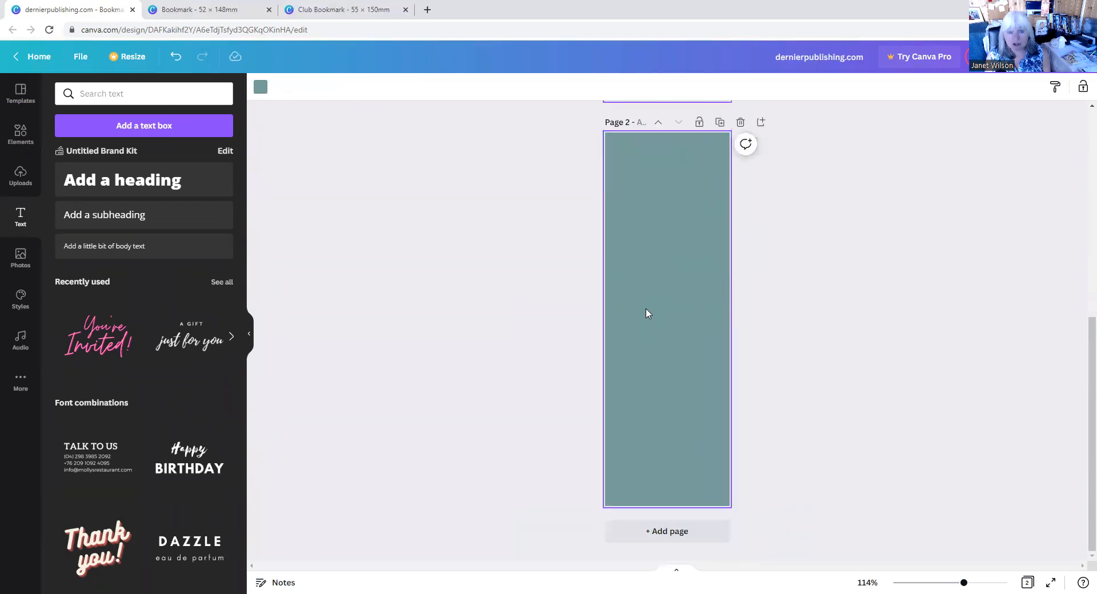
pyautogui.scroll(6, 779, 280)
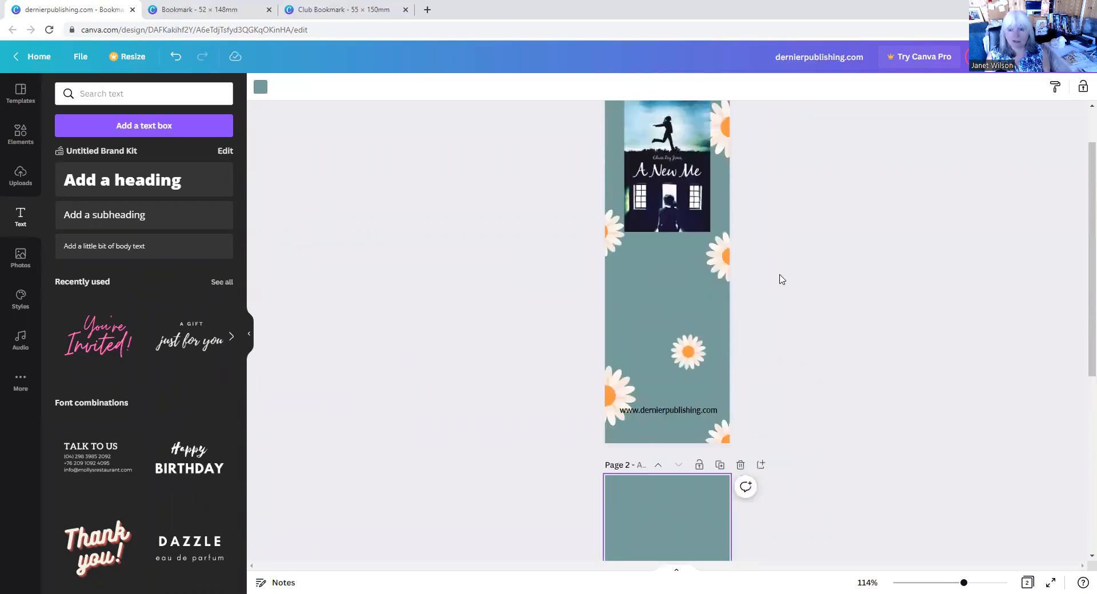
pyautogui.scroll(1, 783, 279)
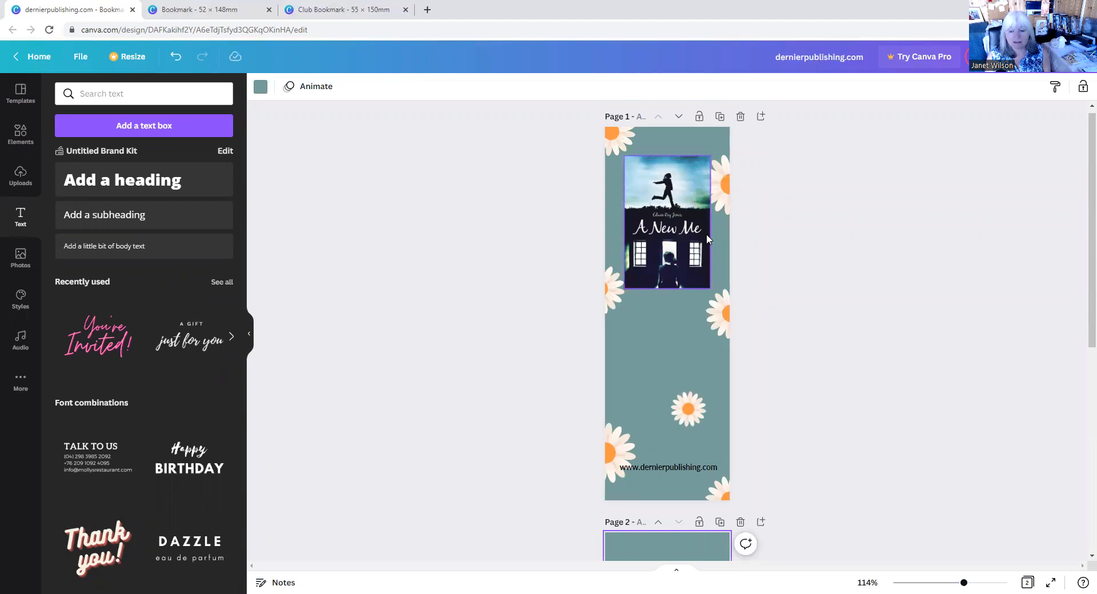
pyautogui.scroll(-7, 778, 323)
pyautogui.scroll(6, 775, 324)
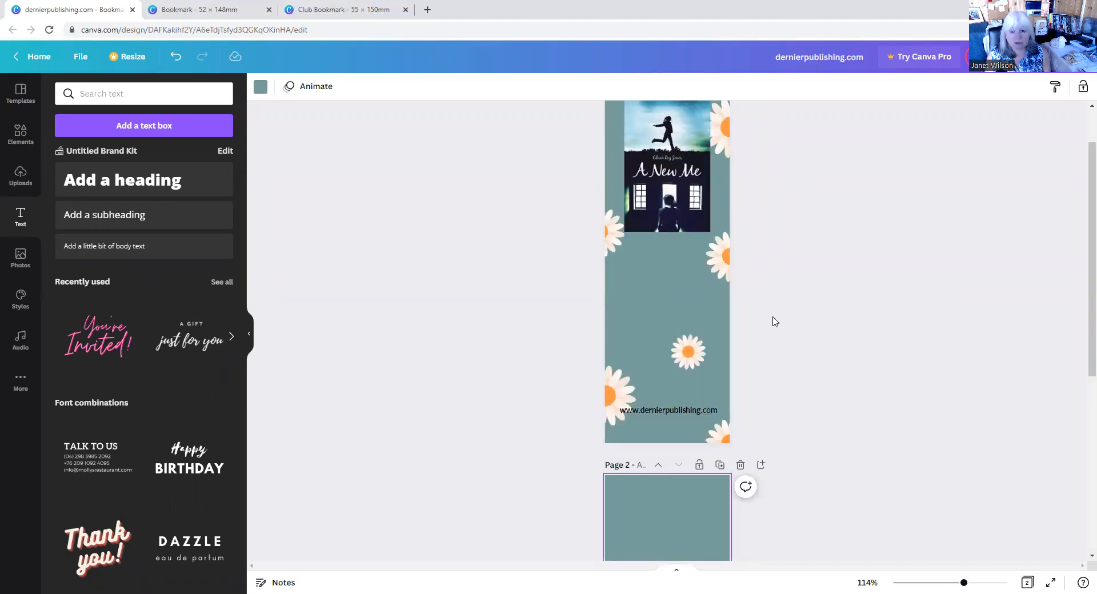
pyautogui.scroll(1, 775, 322)
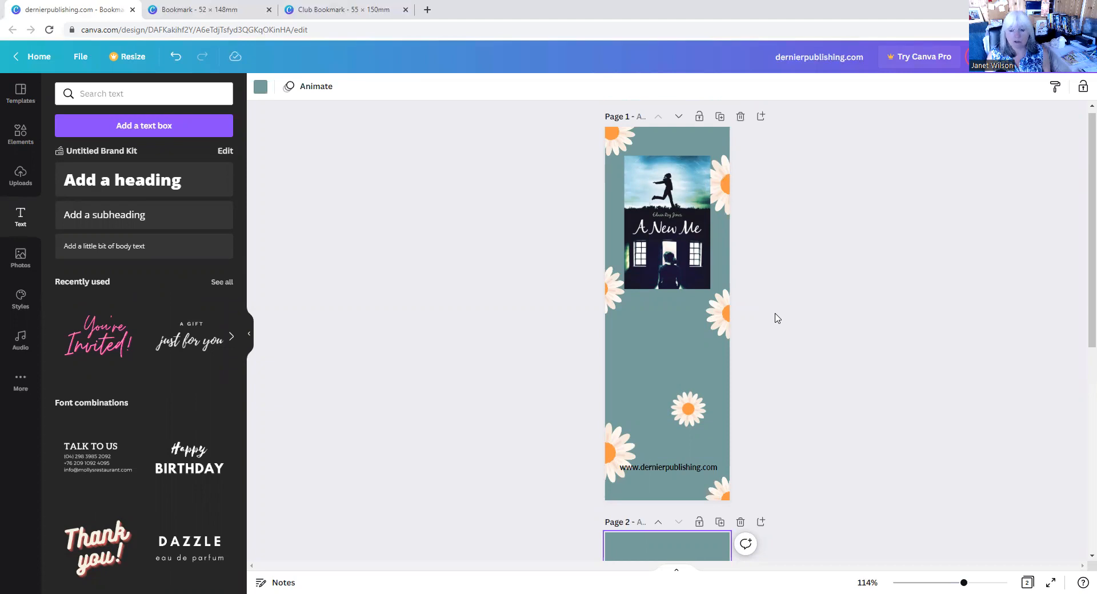
# Step: Add a heading on page 2 reading "Shema discovers through a series of exciting adventures that he has a Father in heaven, who cares for him."
pyautogui.scroll(-6, 776, 317)
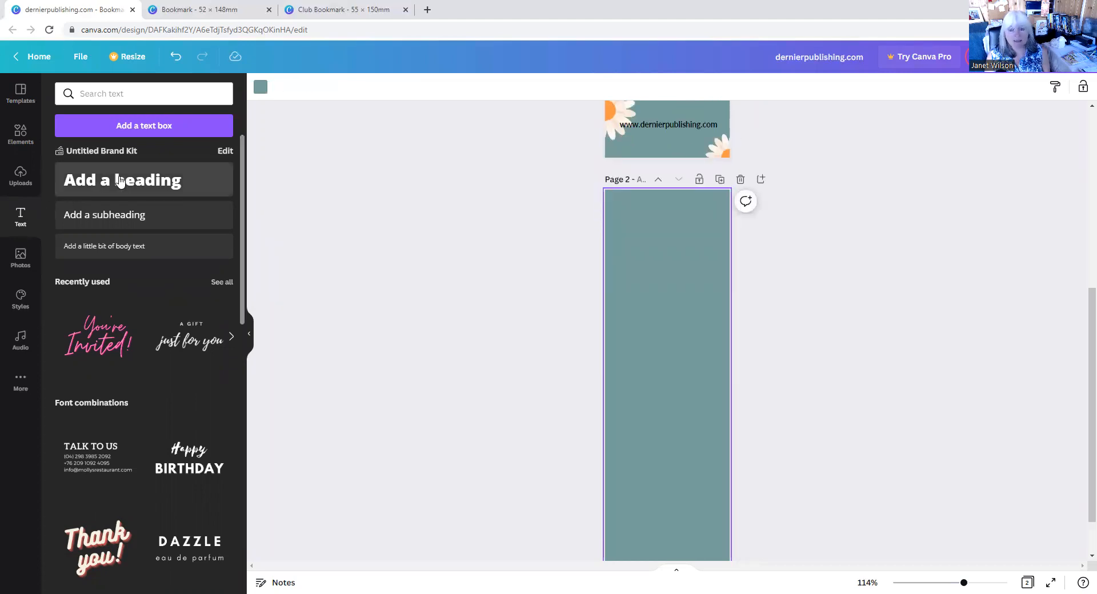
pyautogui.click(120, 180)
pyautogui.moveTo(706, 380); pyautogui.dragTo(624, 380)
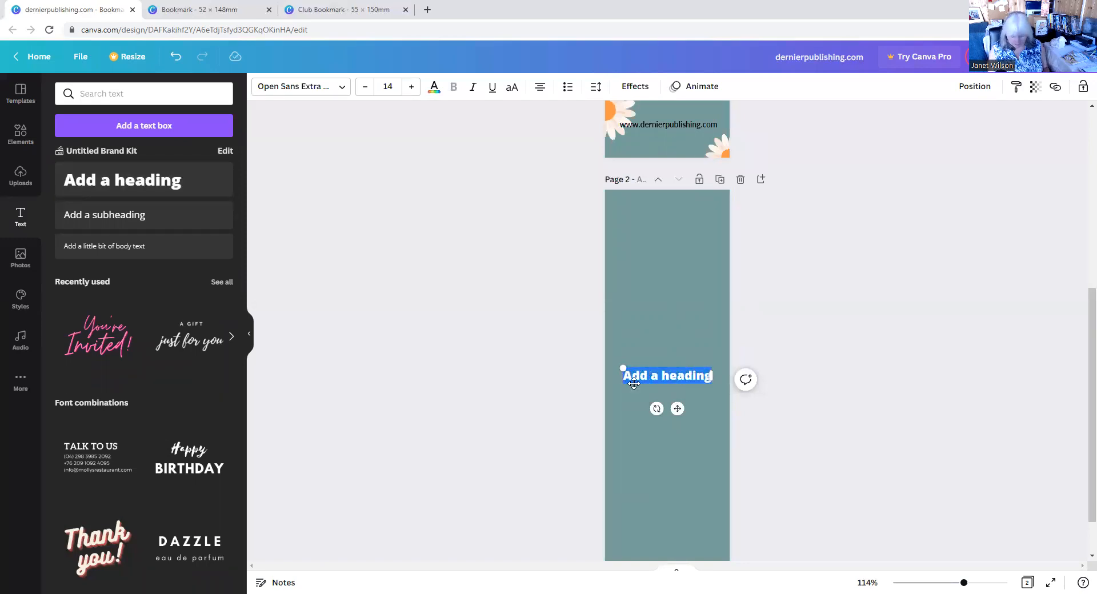
pyautogui.write('Shema')
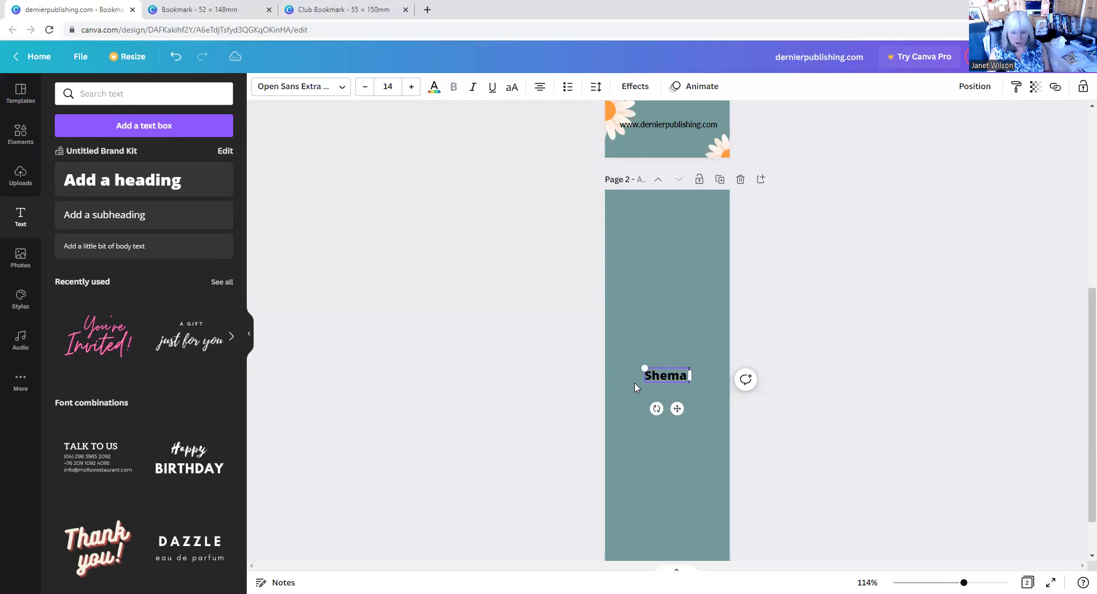
pyautogui.write(' discovers wtho')
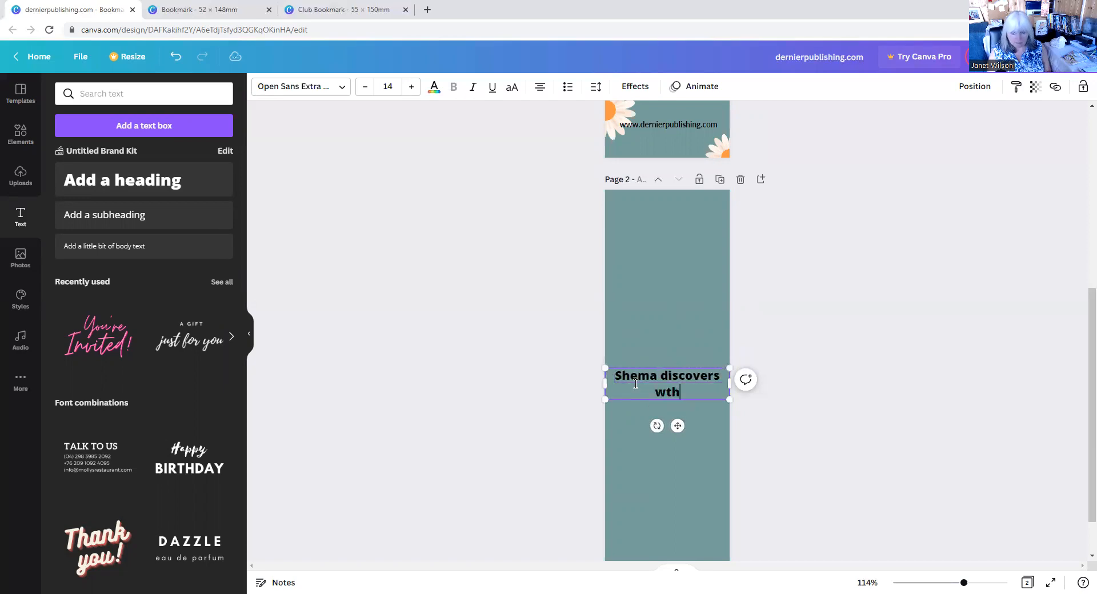
pyautogui.press('BackSpace')
pyautogui.press('BackSpace')
pyautogui.press('BackSpace')
pyautogui.press('BackSpace')
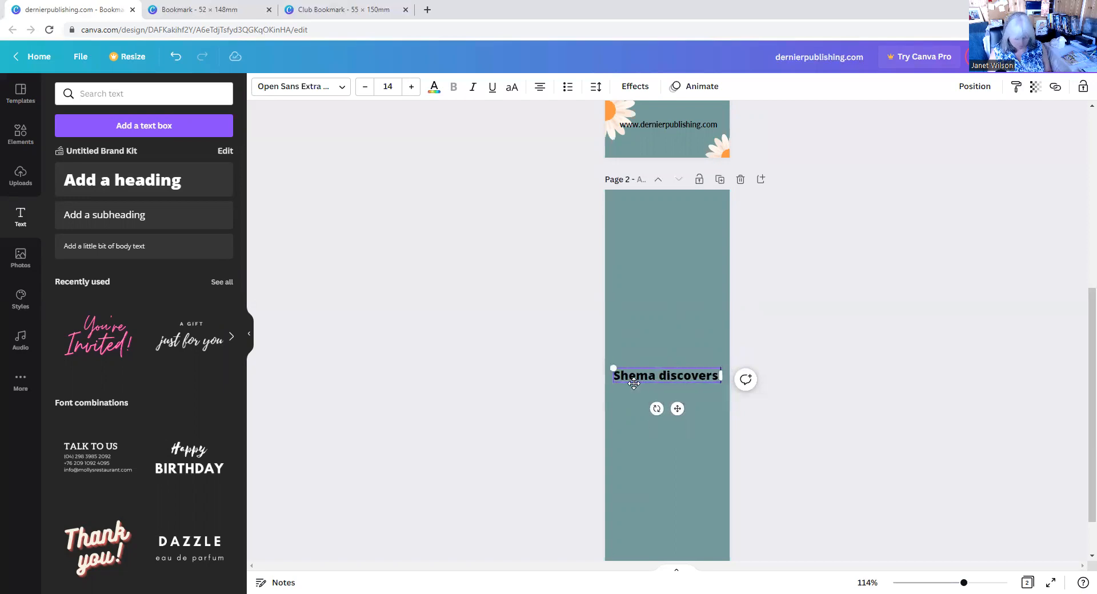
pyautogui.write('through a serie')
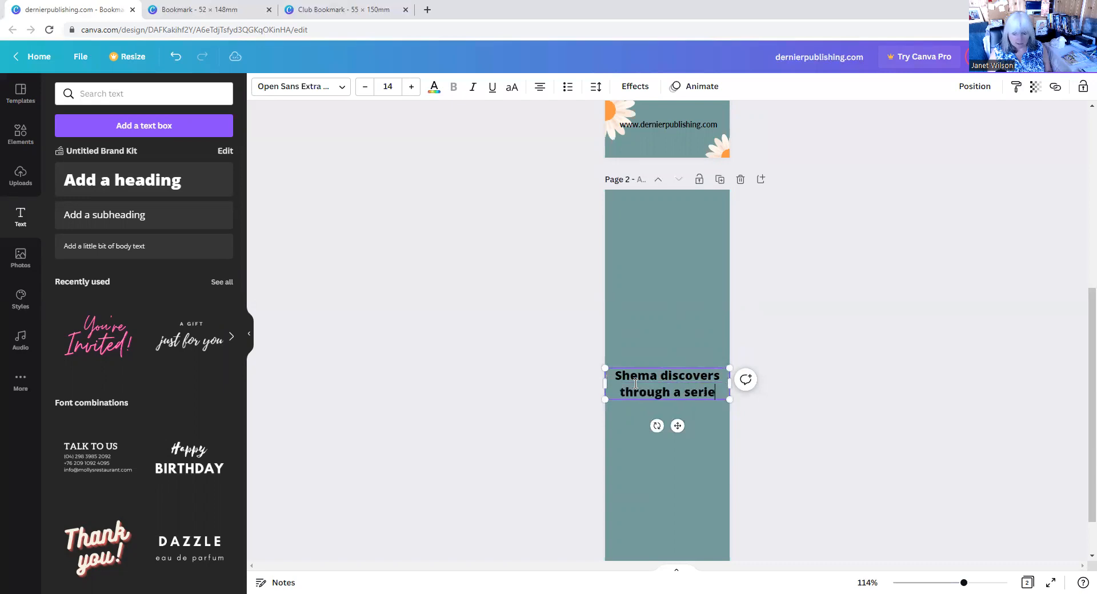
pyautogui.write('s of exciting')
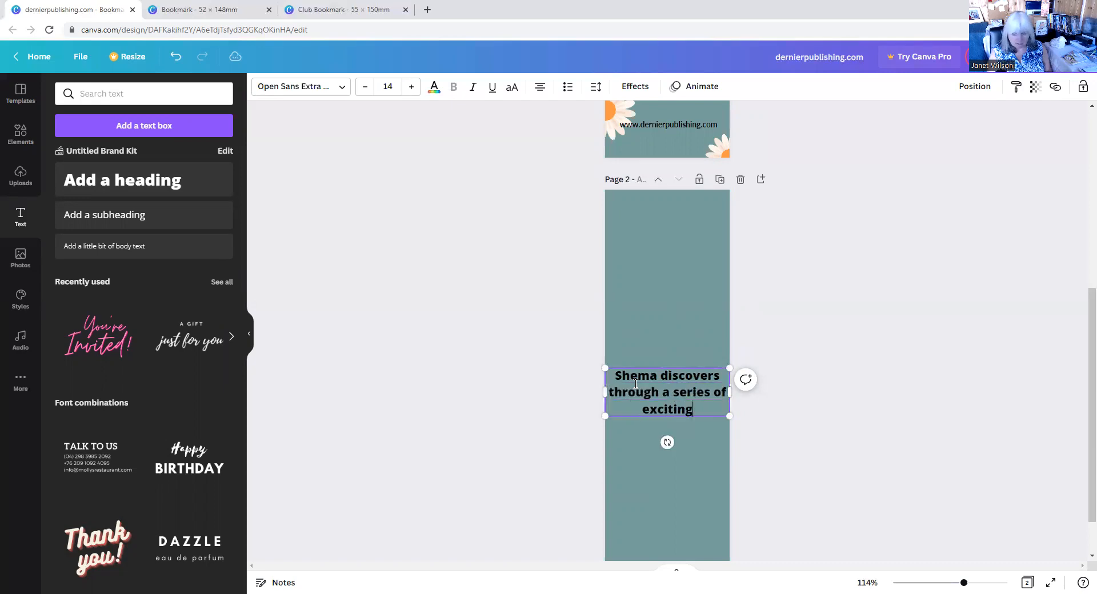
pyautogui.write(' adventures')
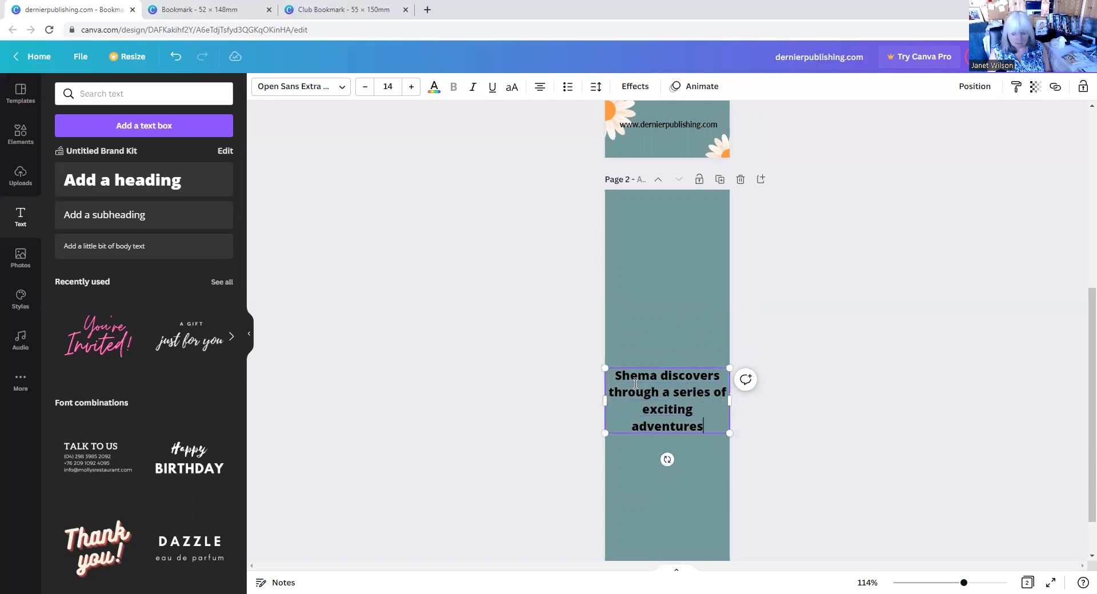
pyautogui.write(' that he has a Fid')
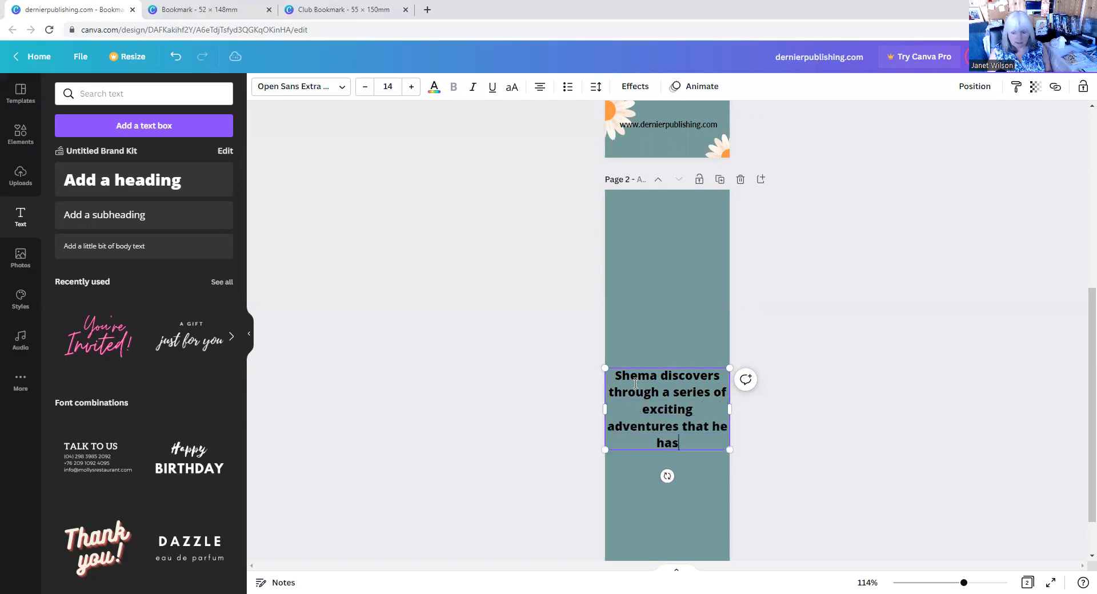
pyautogui.press('BackSpace')
pyautogui.press('BackSpace')
pyautogui.write('ather in heaven, who cares for him.')
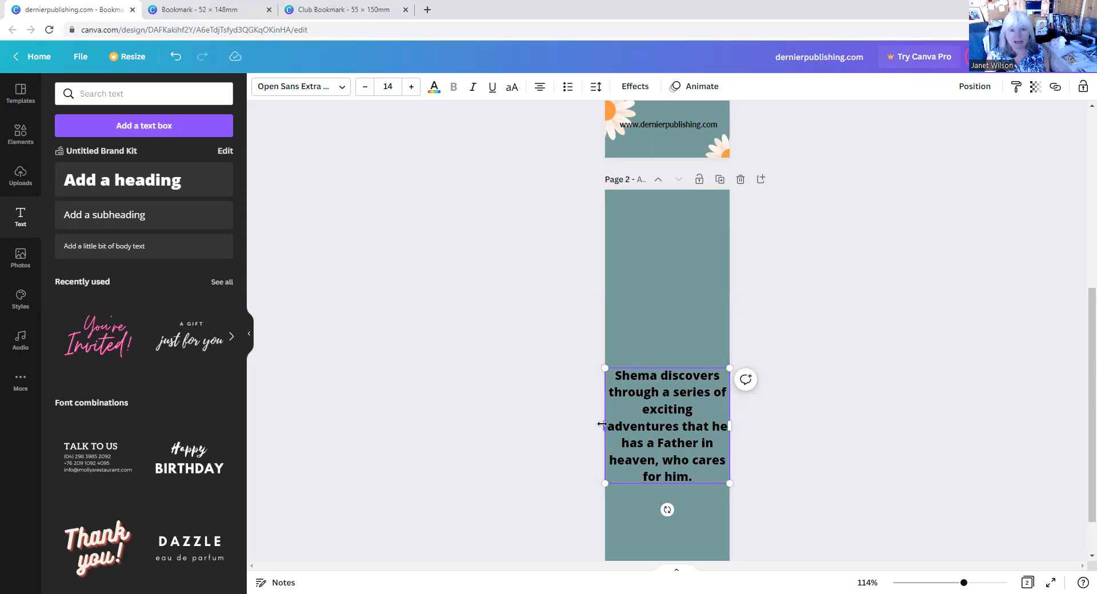
# Step: Narrow the blurb's text box on both sides to fit within the page margins and move it higher on page 2
pyautogui.moveTo(602, 423); pyautogui.dragTo(616, 425)
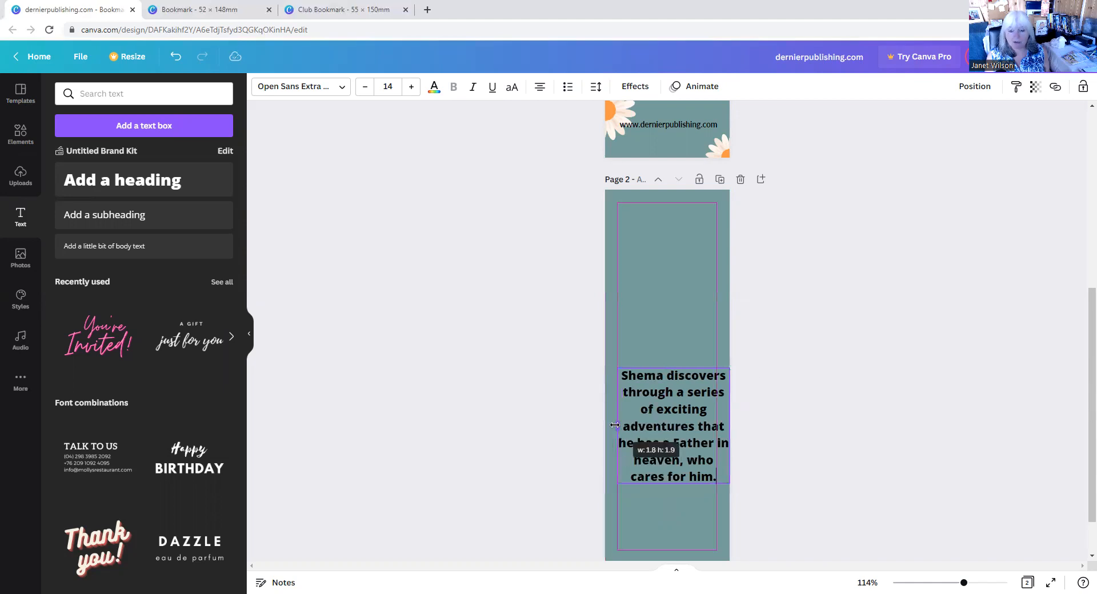
pyautogui.moveTo(732, 428); pyautogui.dragTo(721, 428)
pyautogui.moveTo(676, 366); pyautogui.dragTo(675, 287)
pyautogui.click(796, 277)
# Step: Change the font of the blurb text on page 2 to Barrio
pyautogui.click(661, 366)
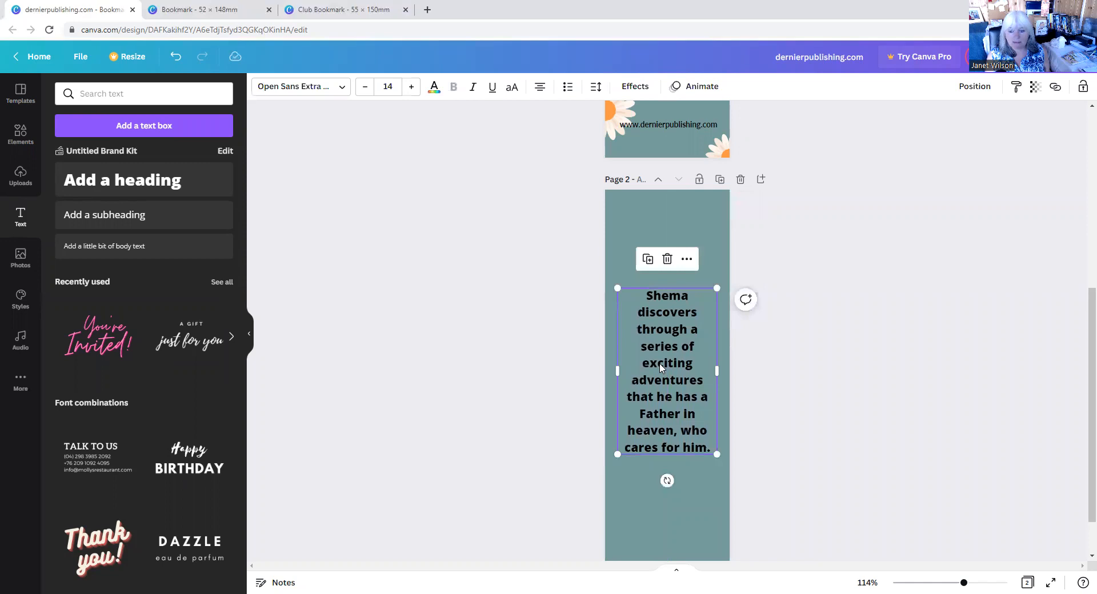
pyautogui.click(343, 91)
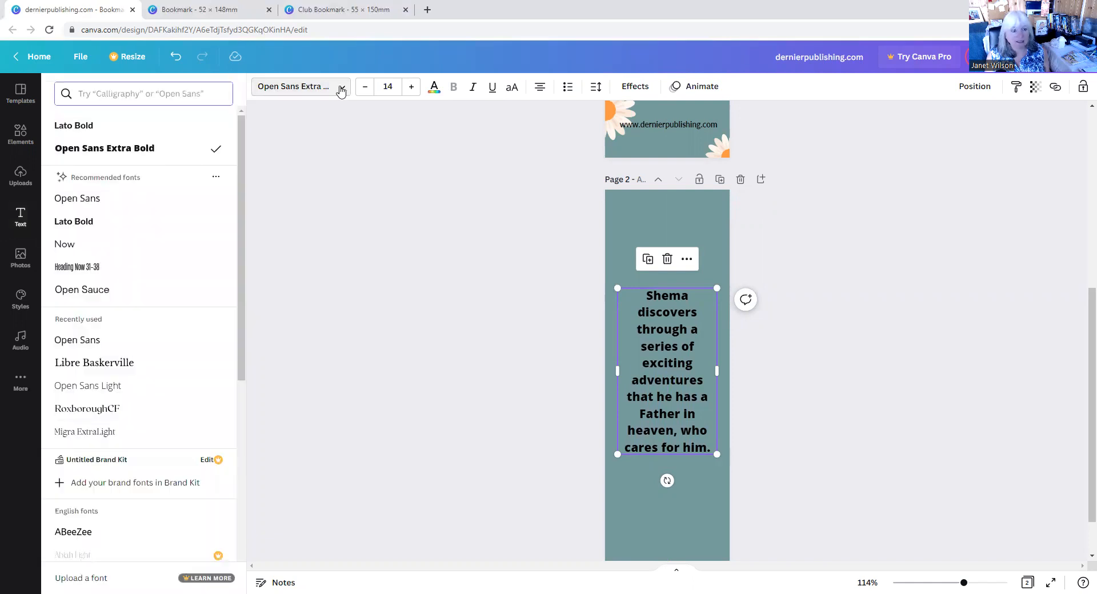
pyautogui.scroll(-2, 150, 296)
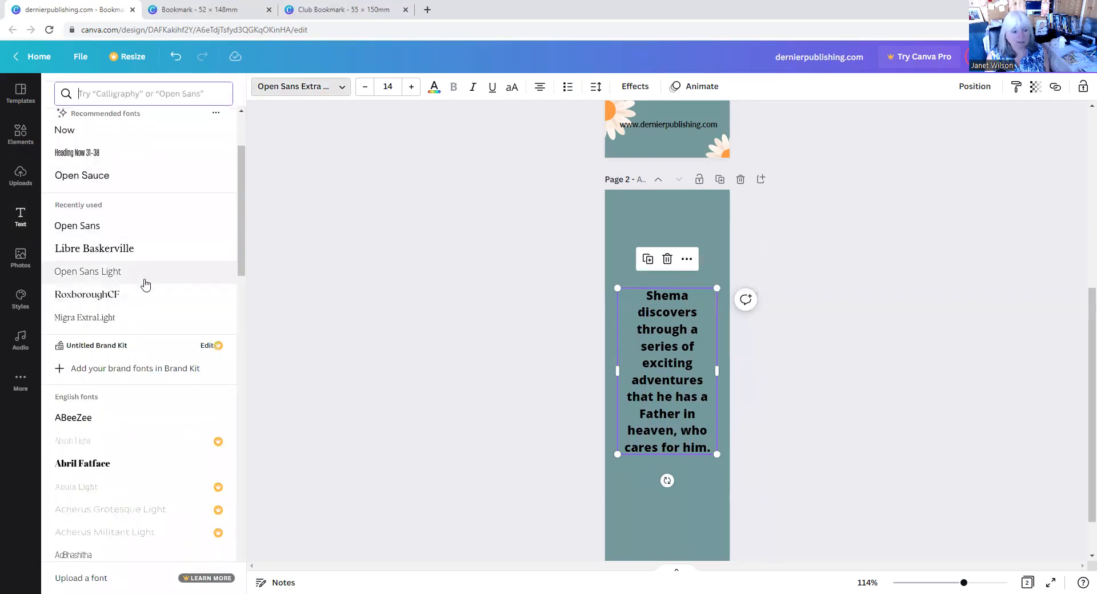
pyautogui.scroll(-4, 146, 284)
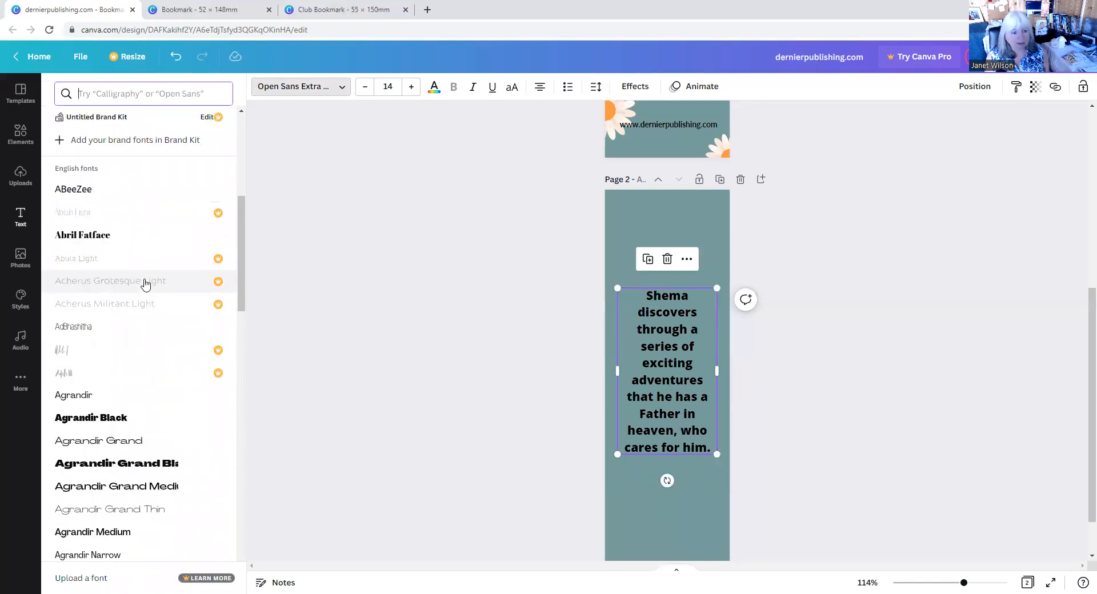
pyautogui.scroll(-9, 146, 284)
pyautogui.scroll(-3, 146, 284)
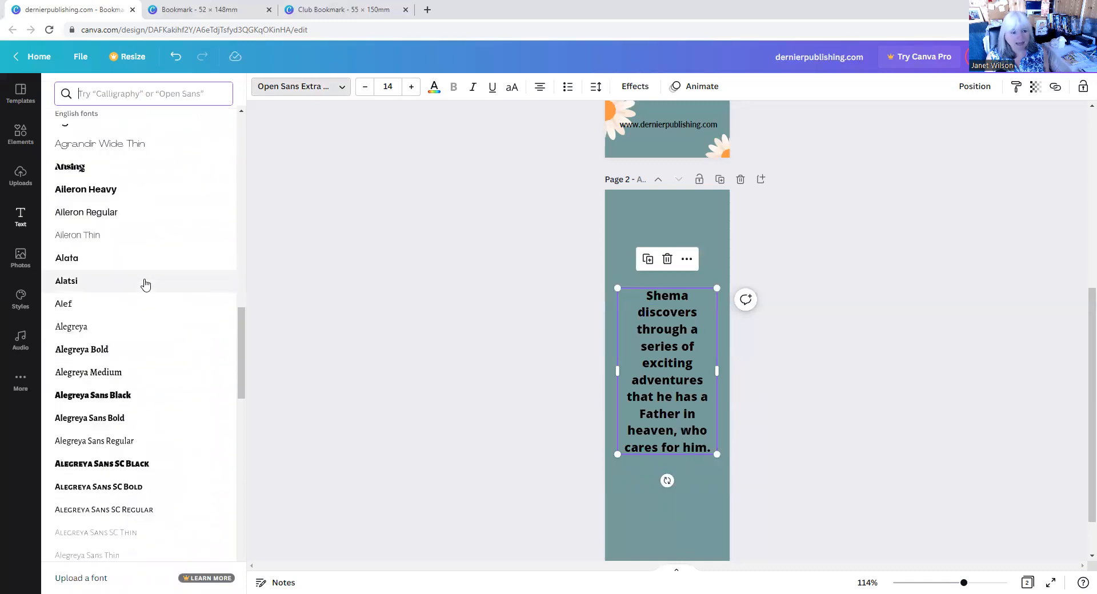
pyautogui.scroll(-9, 146, 284)
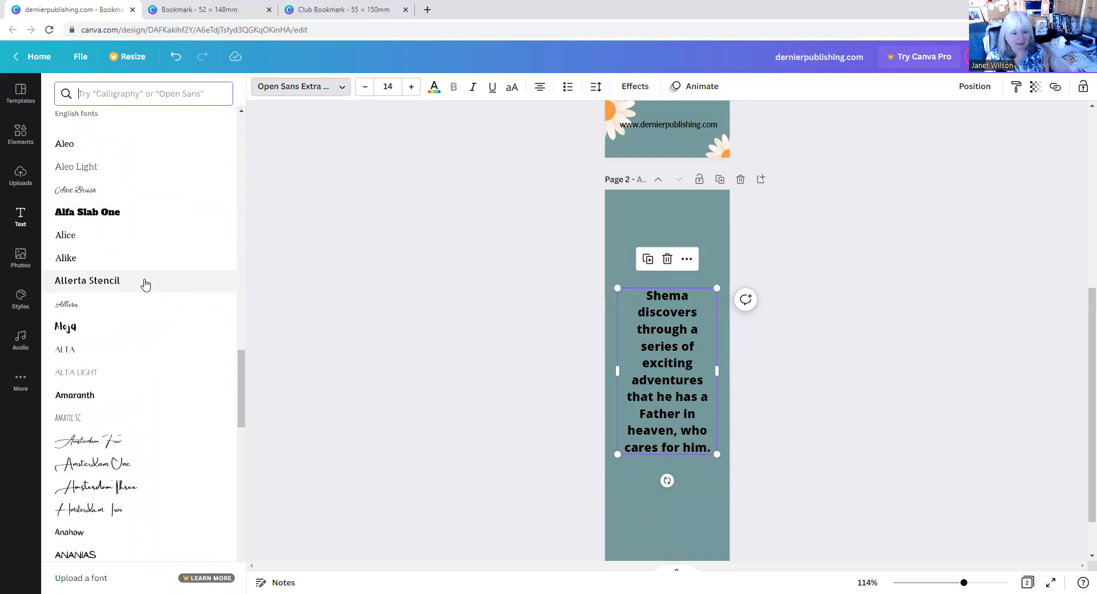
pyautogui.scroll(-3, 145, 283)
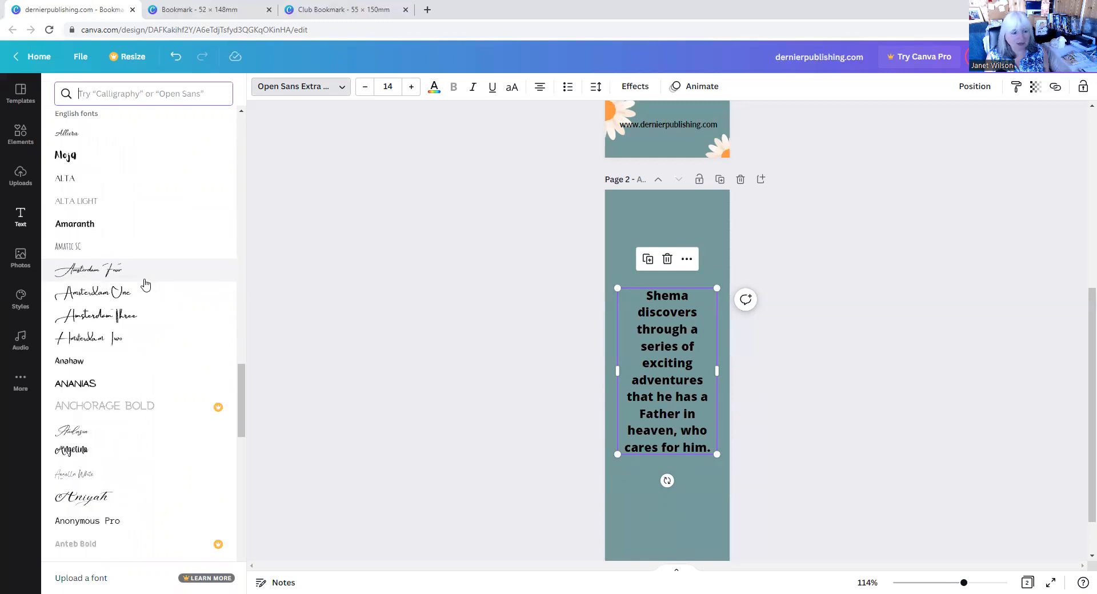
pyautogui.scroll(-2, 145, 284)
pyautogui.scroll(-3, 146, 284)
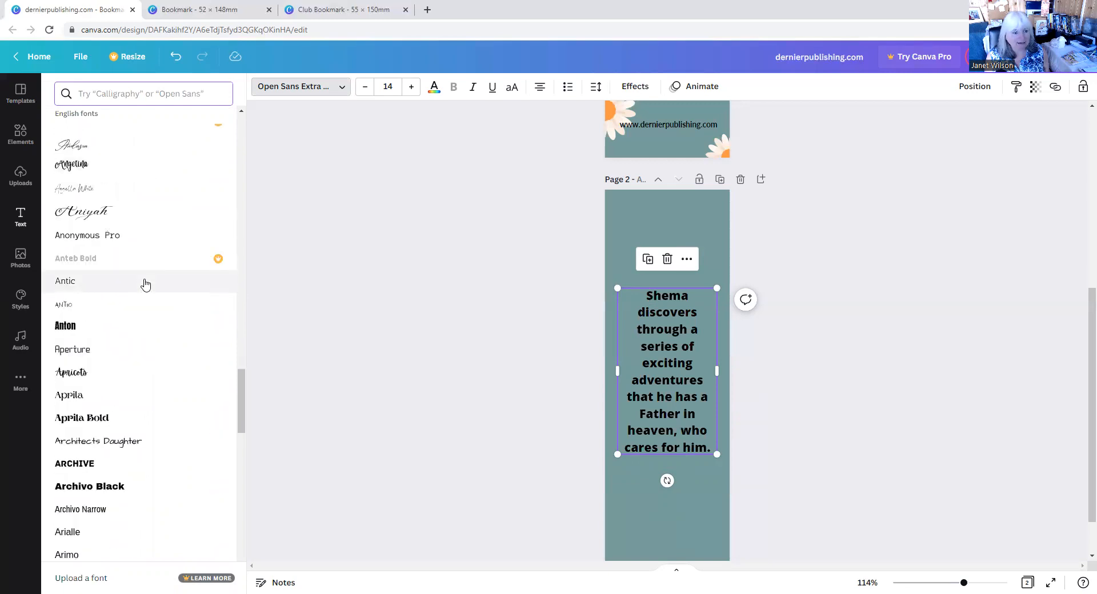
pyautogui.scroll(-1, 145, 284)
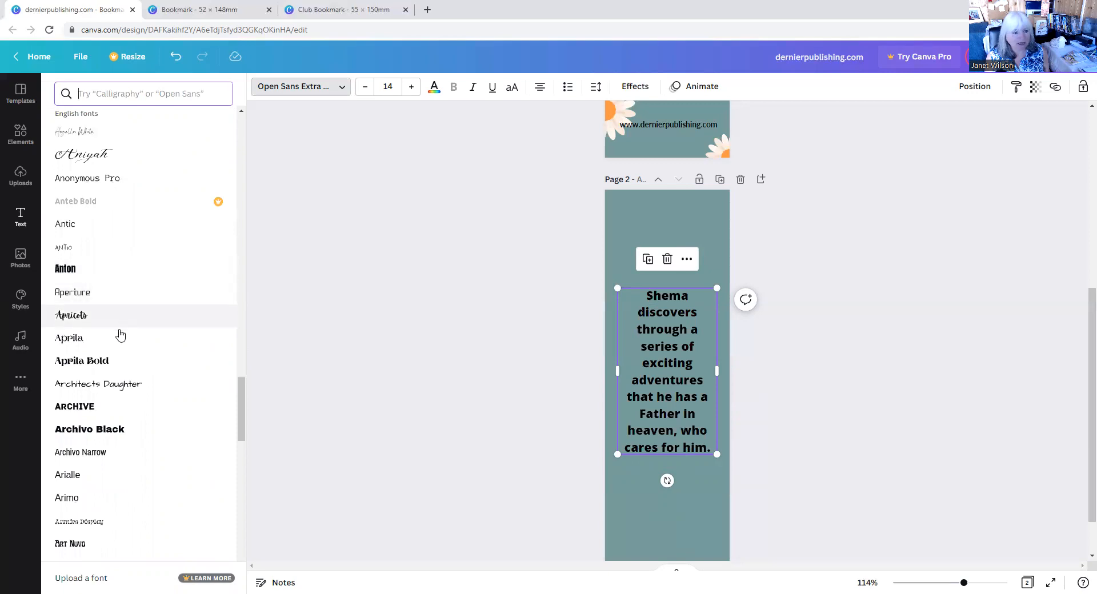
pyautogui.scroll(-1, 122, 332)
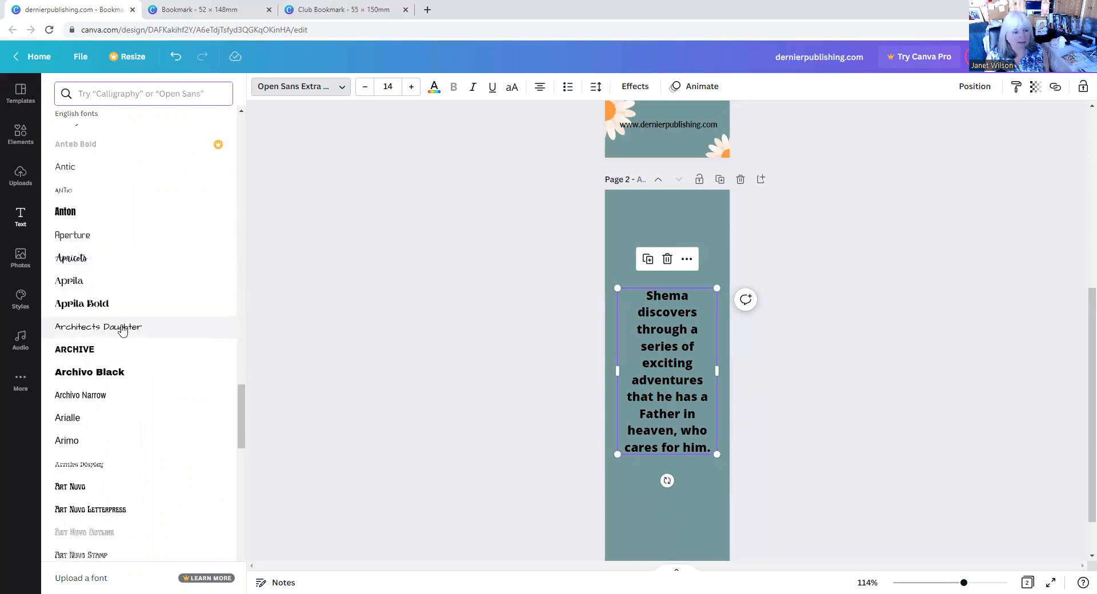
pyautogui.scroll(-8, 122, 330)
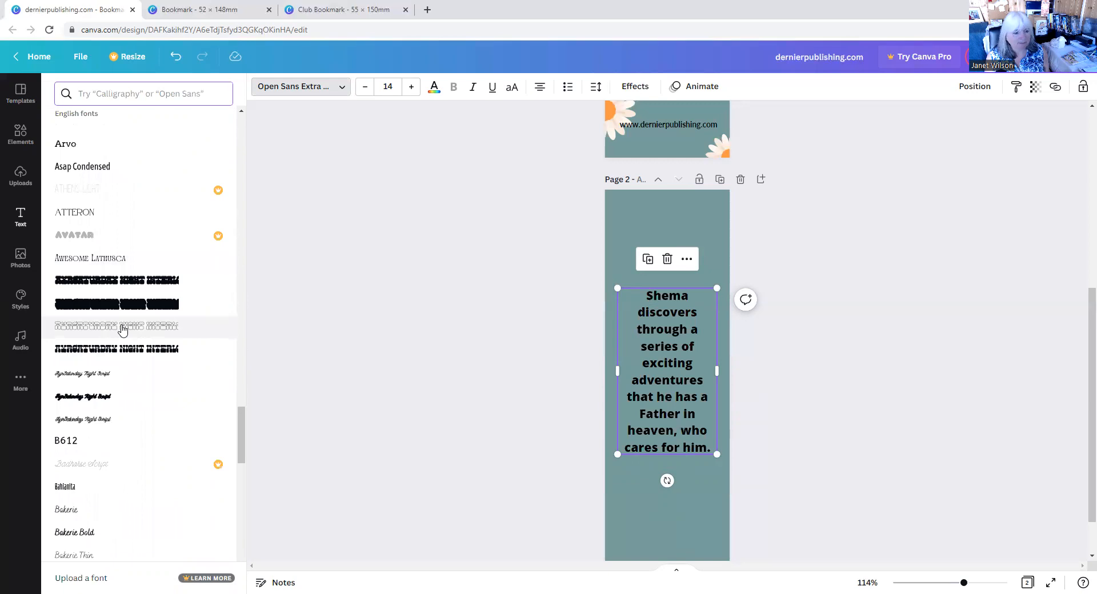
pyautogui.scroll(-6, 123, 323)
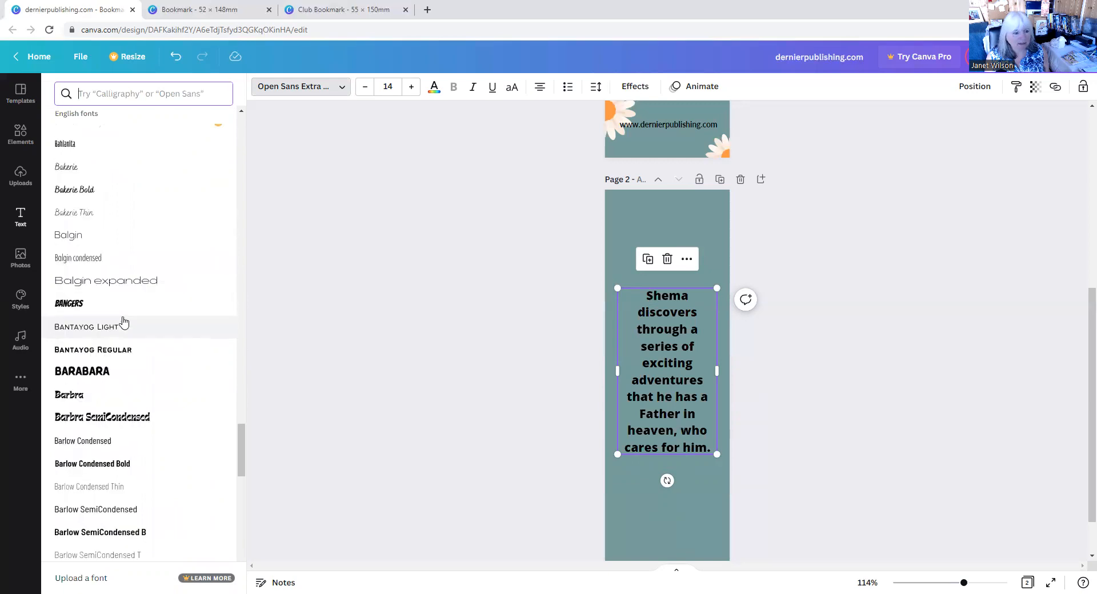
pyautogui.scroll(-5, 123, 323)
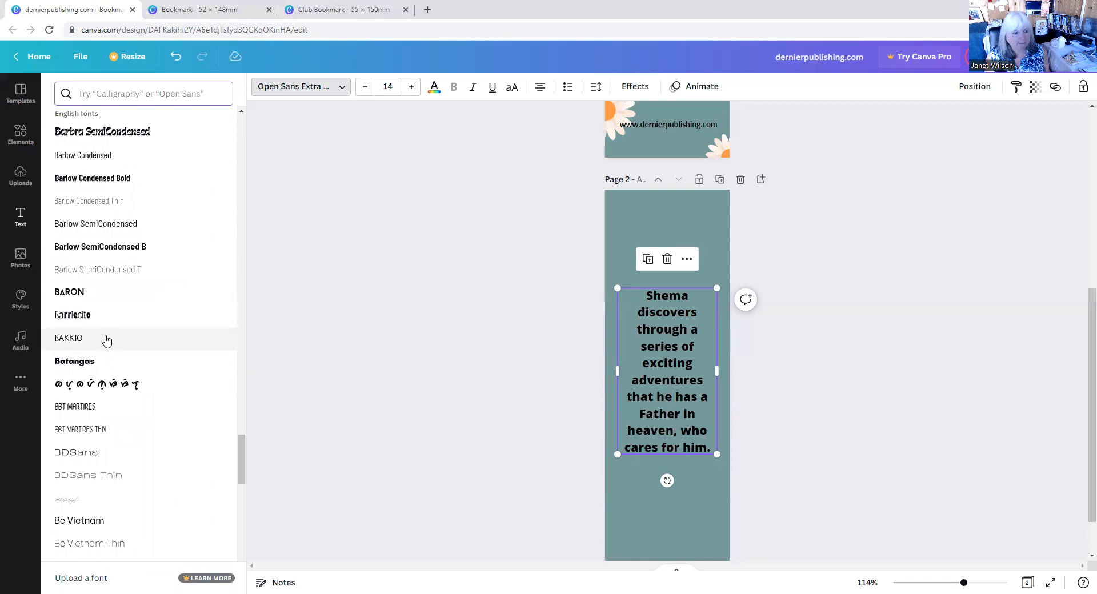
pyautogui.click(106, 340)
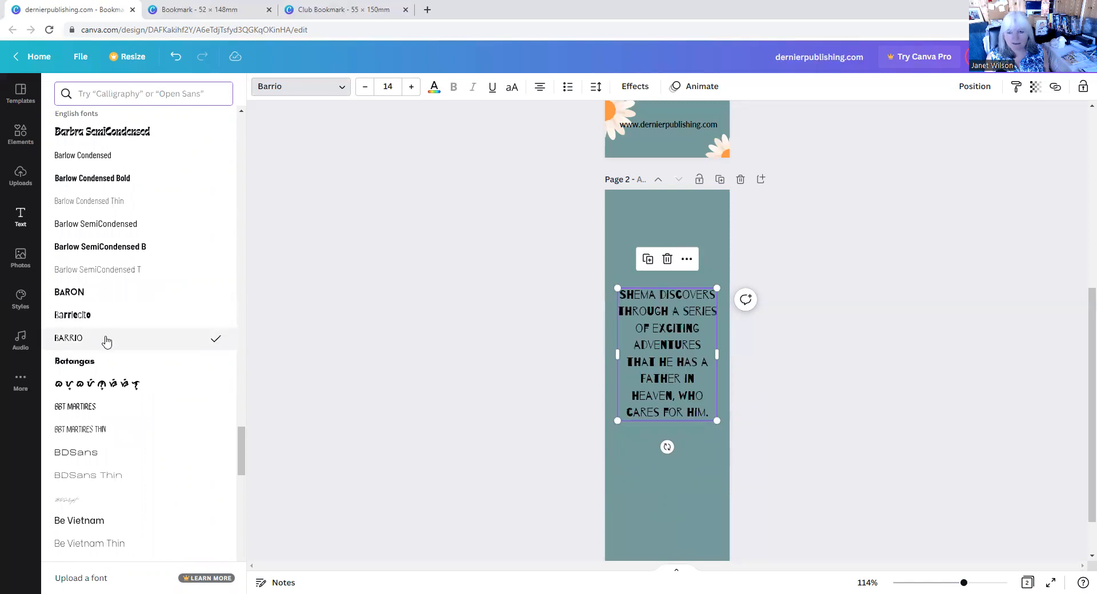
pyautogui.click(817, 227)
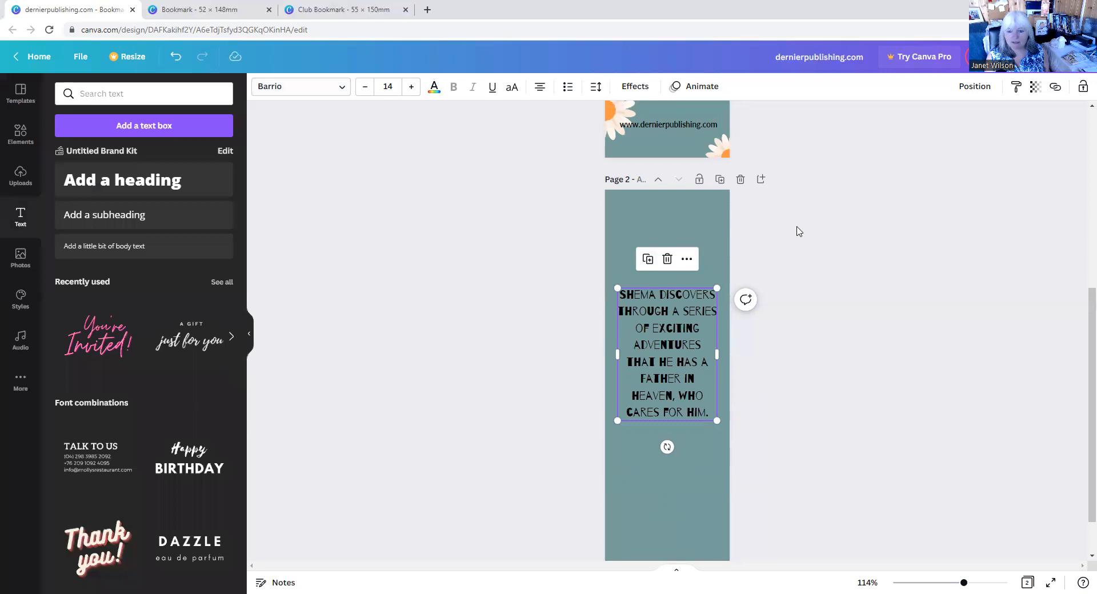
pyautogui.click(797, 231)
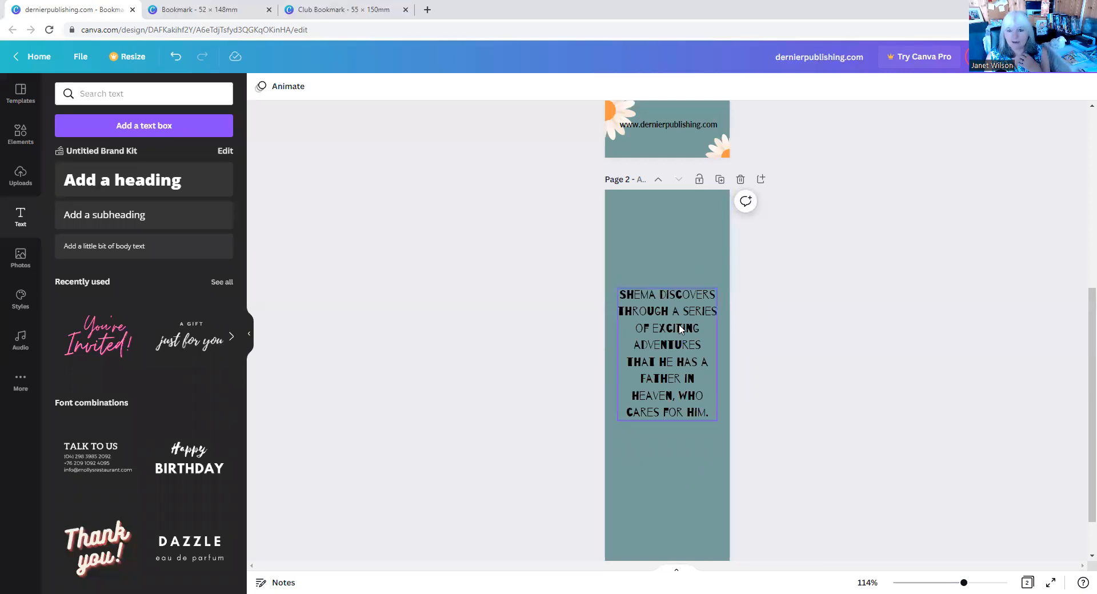
# Step: Move the blurb slightly down and place the uploaded Dernier Publishing logo above it, centred near the top of page 2
pyautogui.moveTo(680, 330); pyautogui.dragTo(680, 357)
pyautogui.click(799, 312)
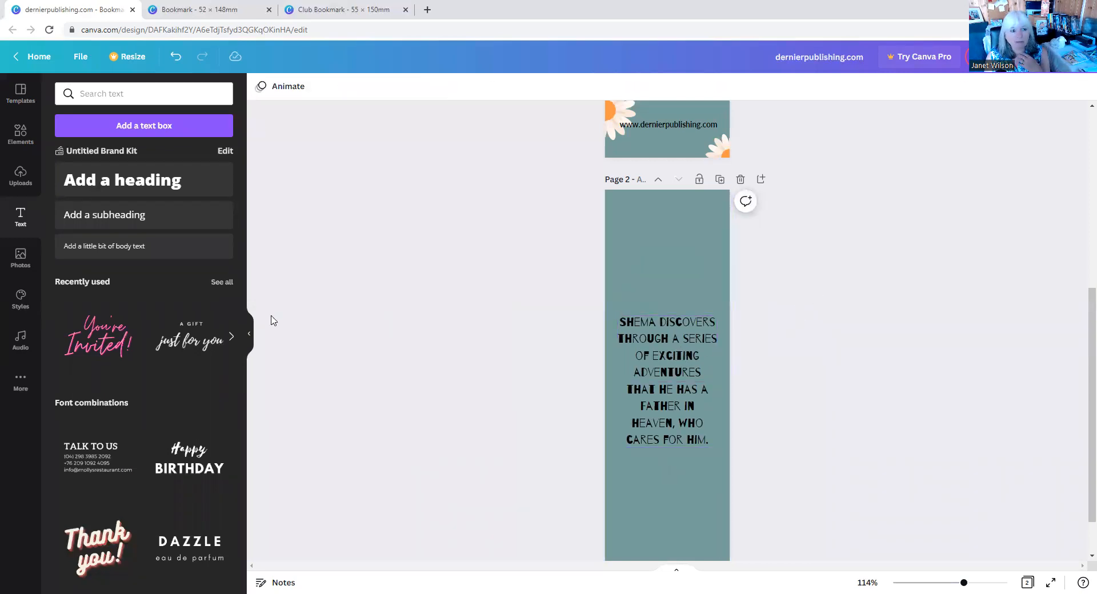
pyautogui.click(20, 181)
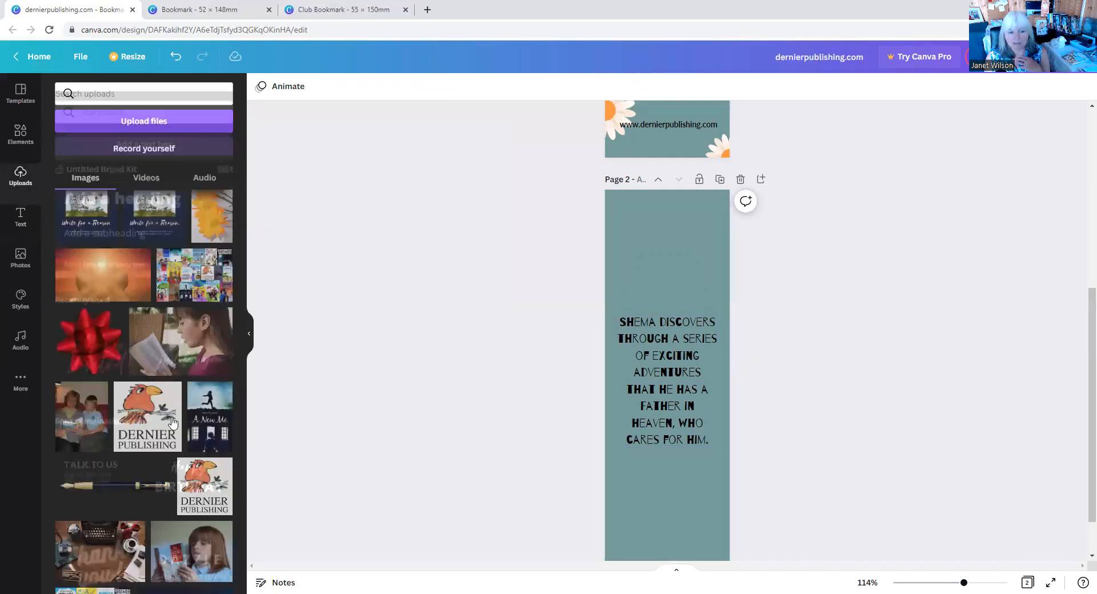
pyautogui.click(148, 416)
pyautogui.moveTo(690, 345); pyautogui.dragTo(666, 239)
pyautogui.click(849, 233)
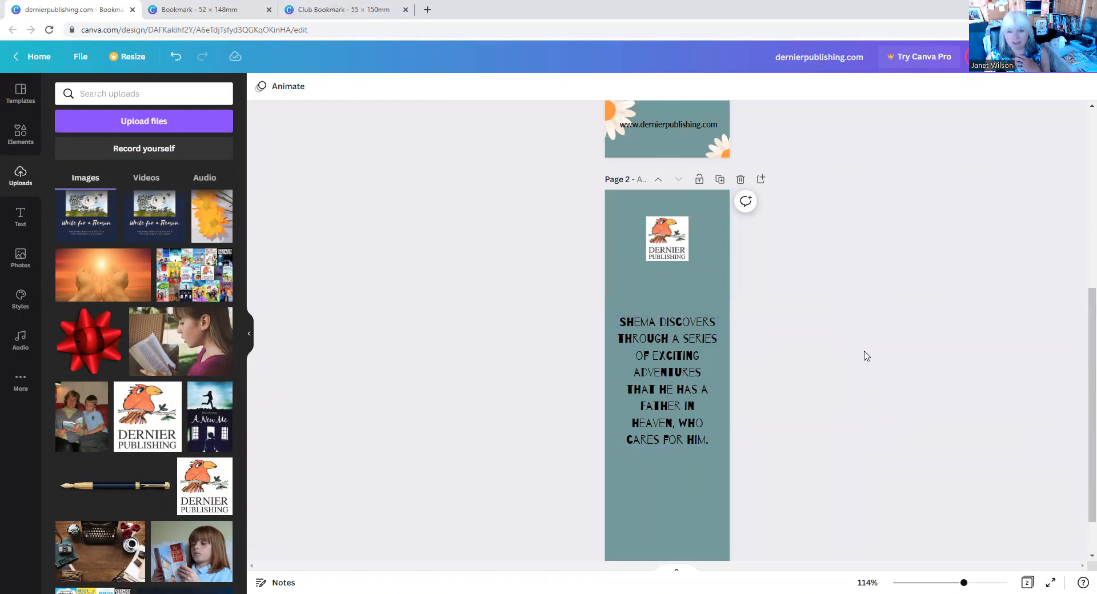
# Step: Add the uploaded "A New Me" cover to page 2 and crop it to just the running silhouette above the title
pyautogui.scroll(6, 866, 356)
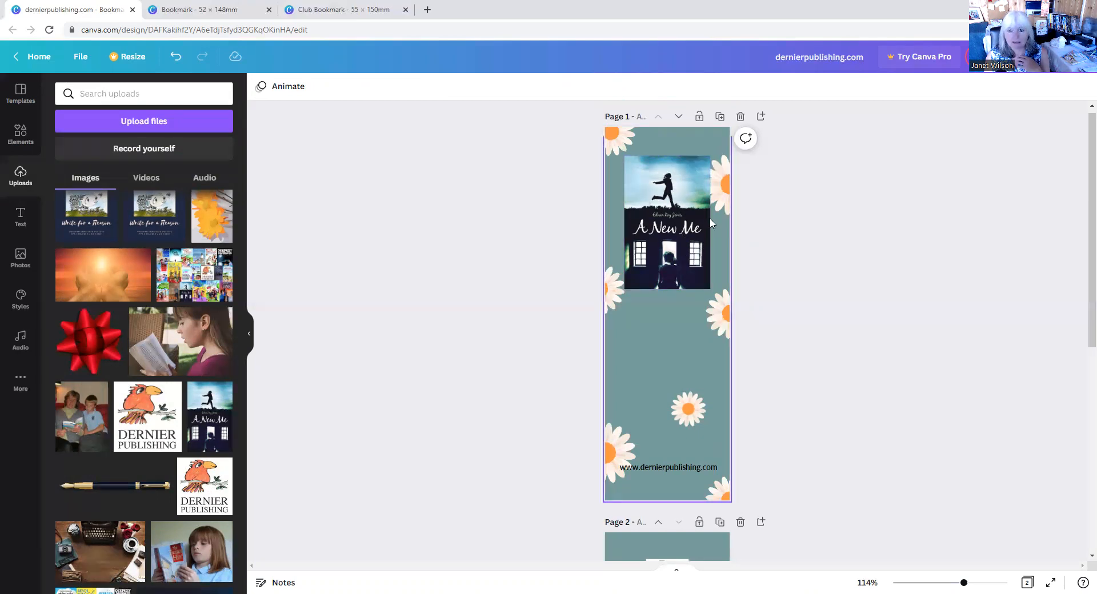
pyautogui.scroll(-6, 797, 252)
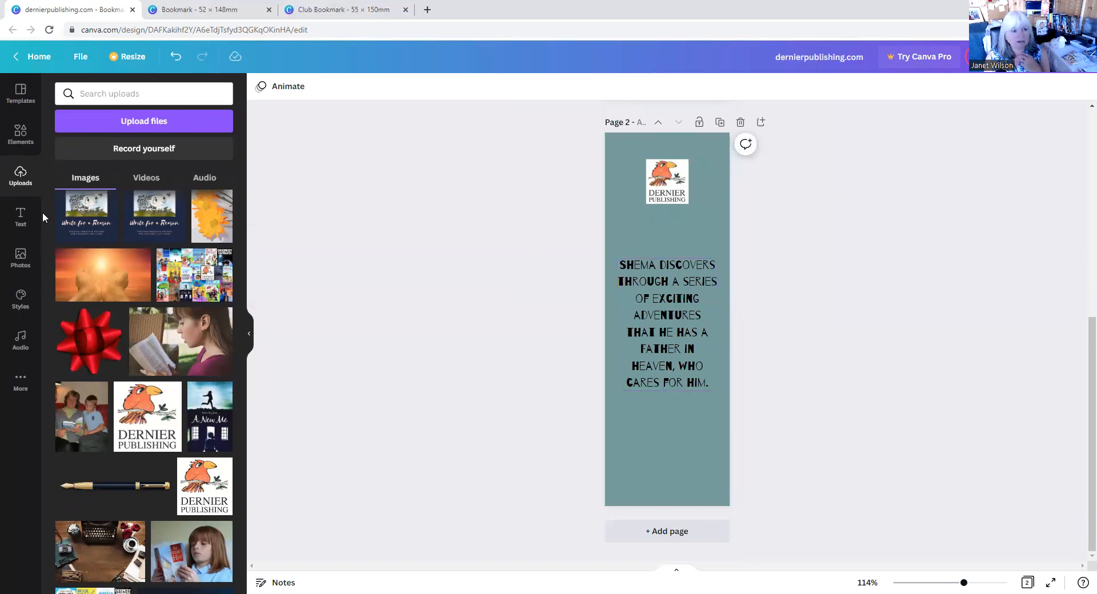
pyautogui.click(220, 430)
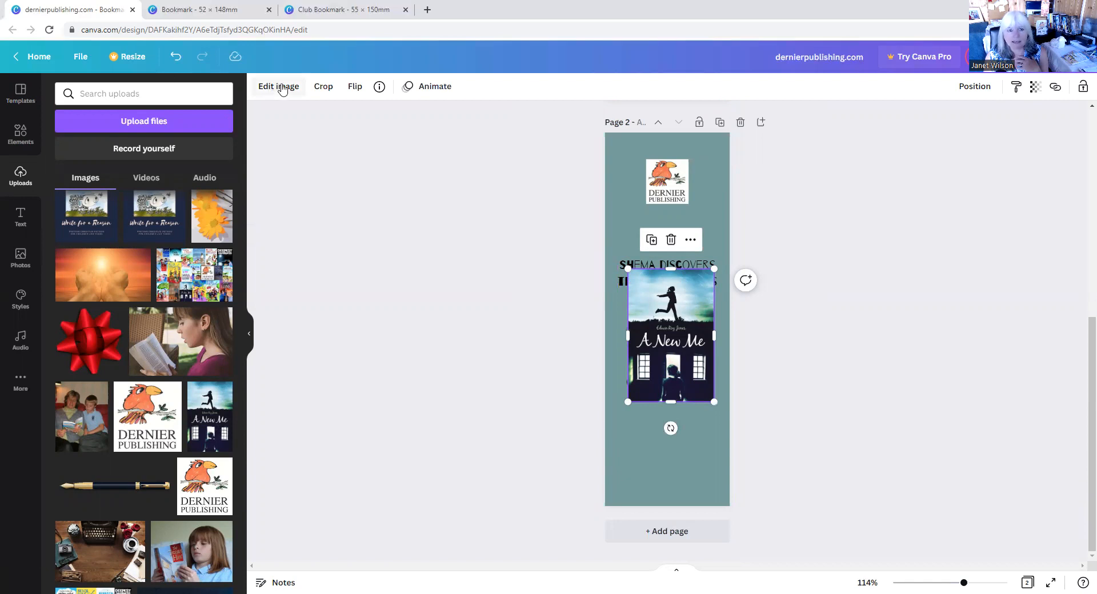
pyautogui.click(324, 87)
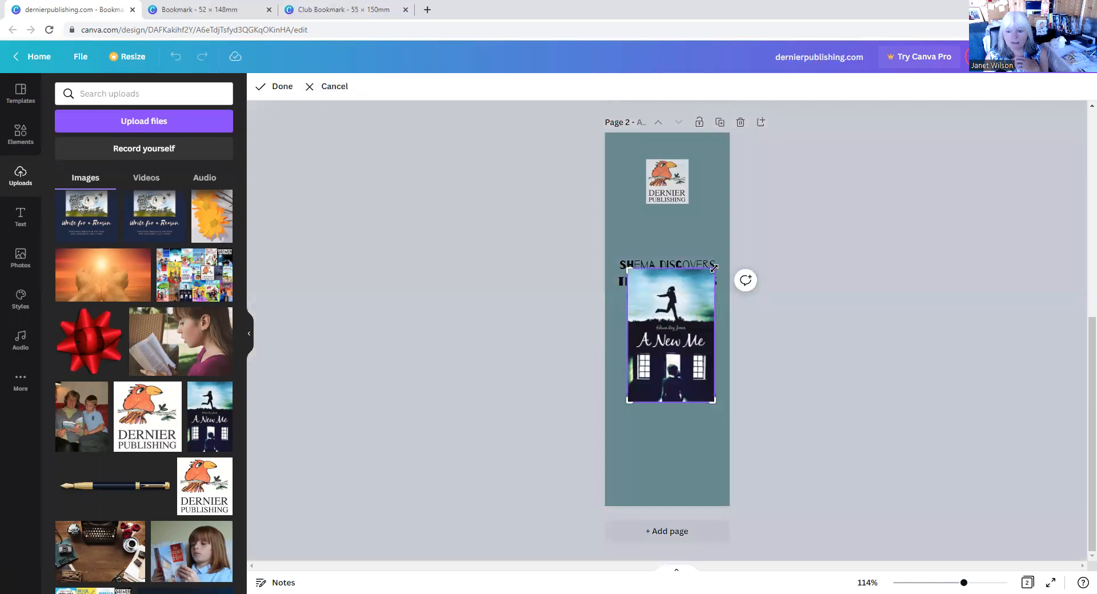
pyautogui.moveTo(713, 400); pyautogui.dragTo(702, 325)
pyautogui.moveTo(629, 268); pyautogui.dragTo(641, 273)
pyautogui.moveTo(709, 275); pyautogui.dragTo(698, 277)
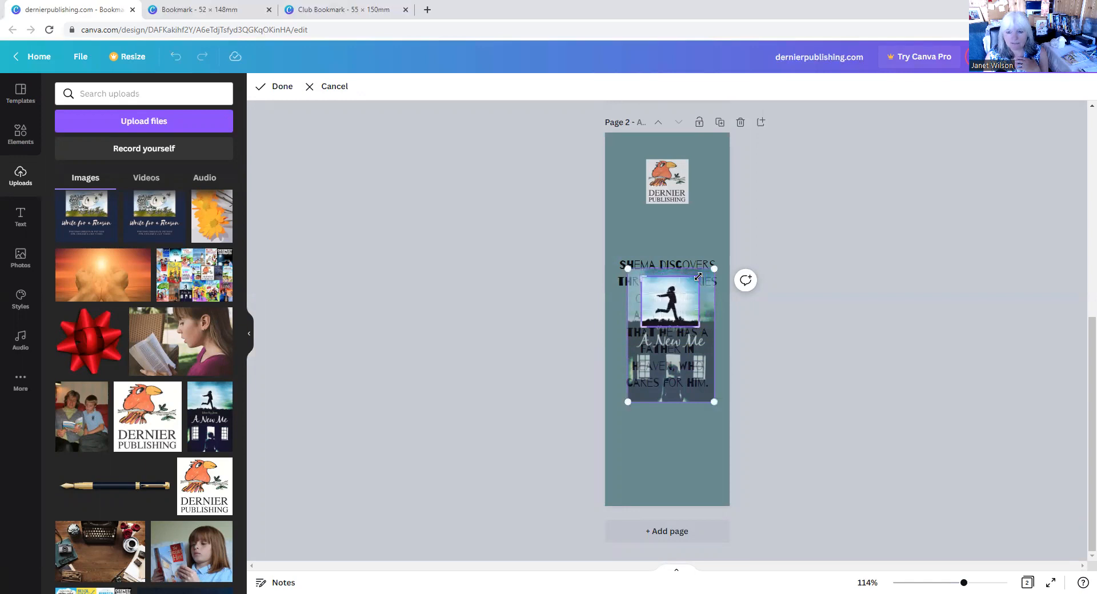
pyautogui.click(281, 87)
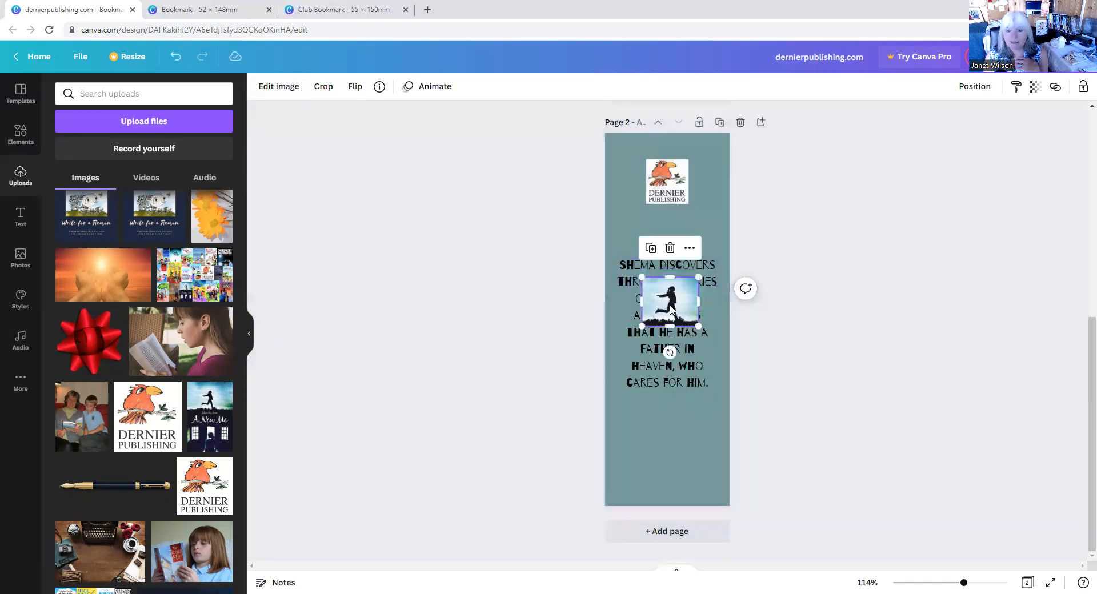
# Step: Move the logo below the blurb on page 2, slightly smaller, and place the cropped silhouette above the blurb, enlarged to the margin width, about 1.6 by 1.4
pyautogui.moveTo(669, 178); pyautogui.dragTo(685, 443)
pyautogui.click(690, 430)
pyautogui.moveTo(674, 307); pyautogui.dragTo(709, 228)
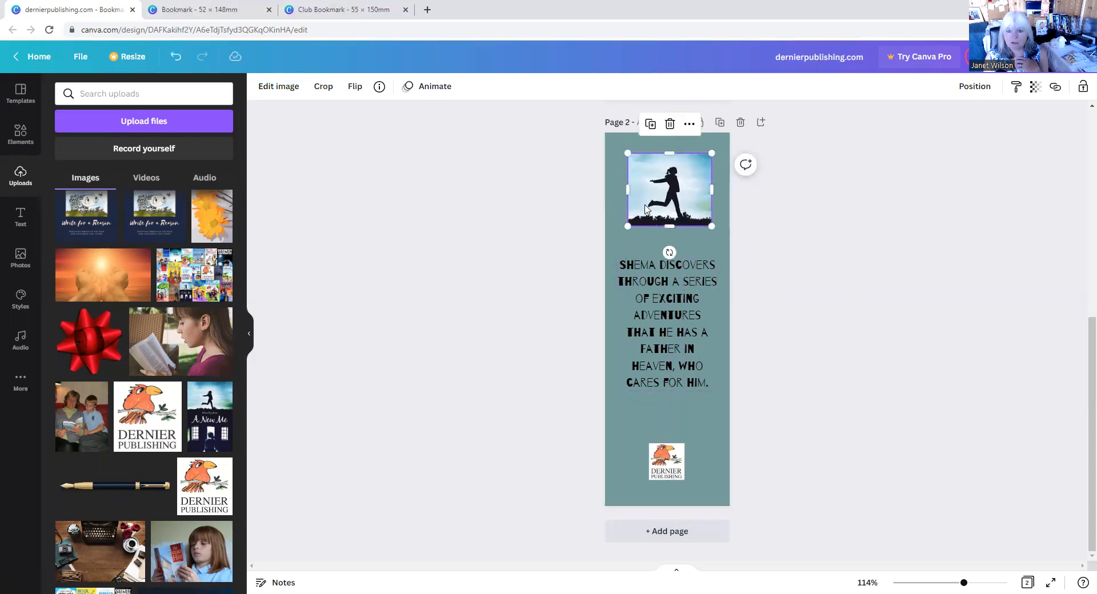
pyautogui.moveTo(627, 226); pyautogui.dragTo(618, 232)
pyautogui.moveTo(712, 235); pyautogui.dragTo(717, 239)
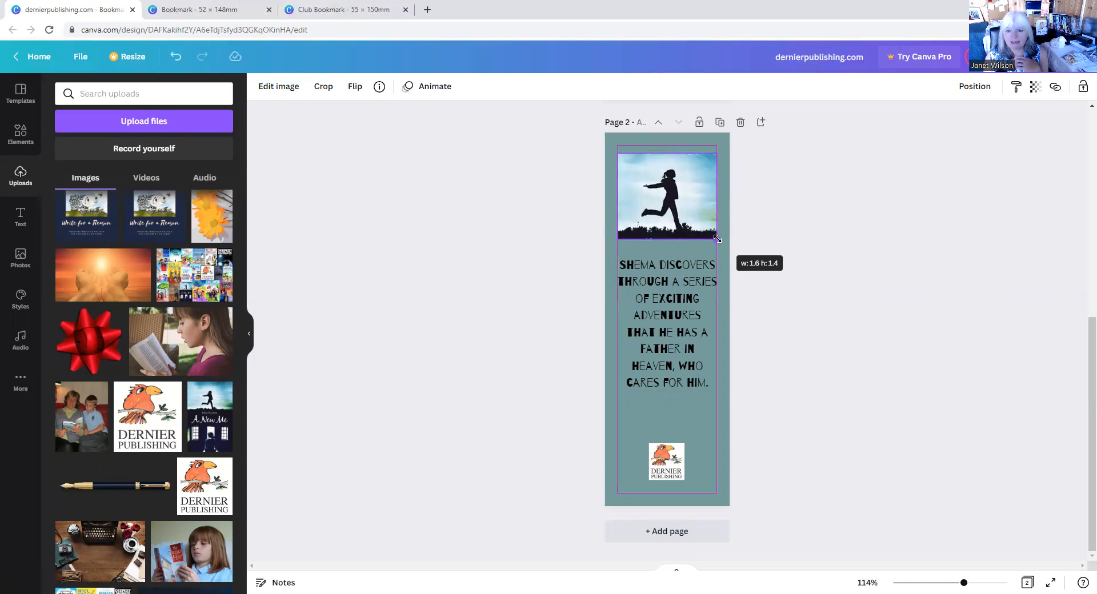
pyautogui.moveTo(717, 239); pyautogui.dragTo(717, 238)
pyautogui.click(853, 167)
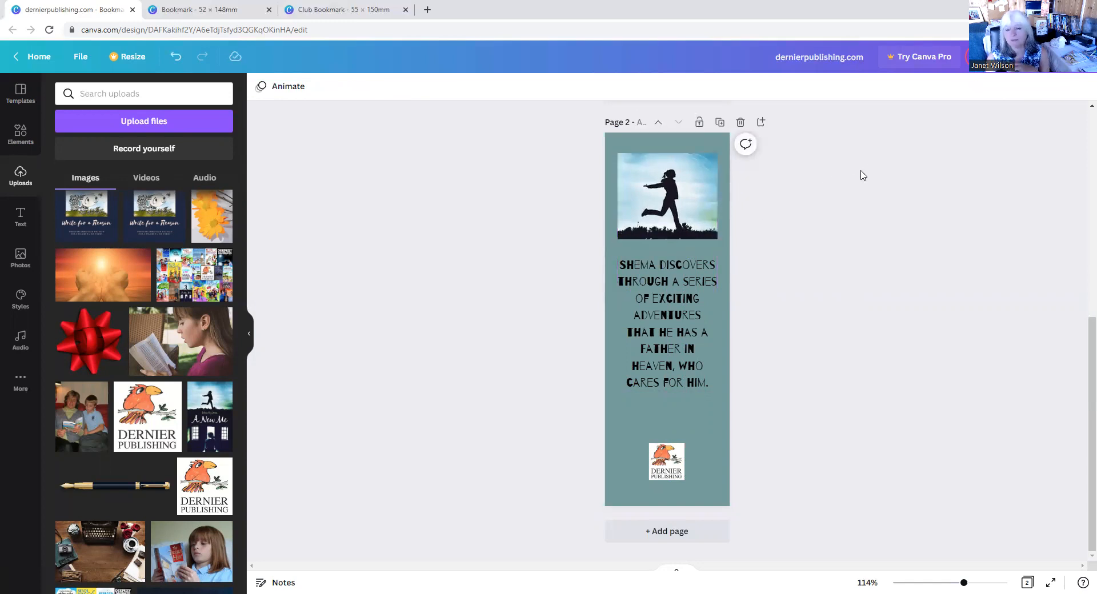
pyautogui.scroll(3, 852, 181)
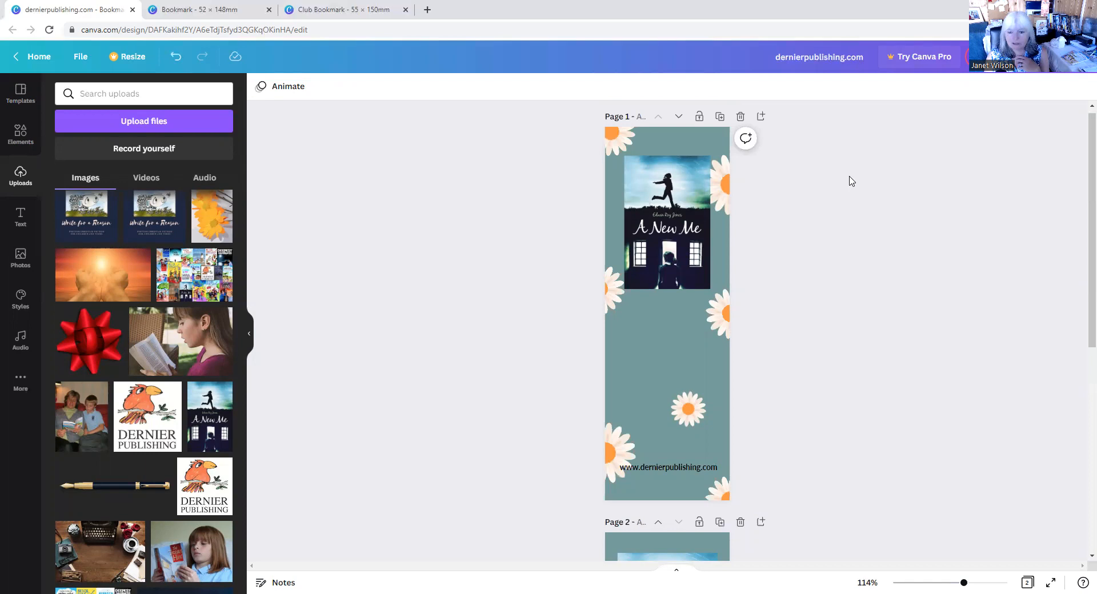
pyautogui.scroll(-6, 852, 181)
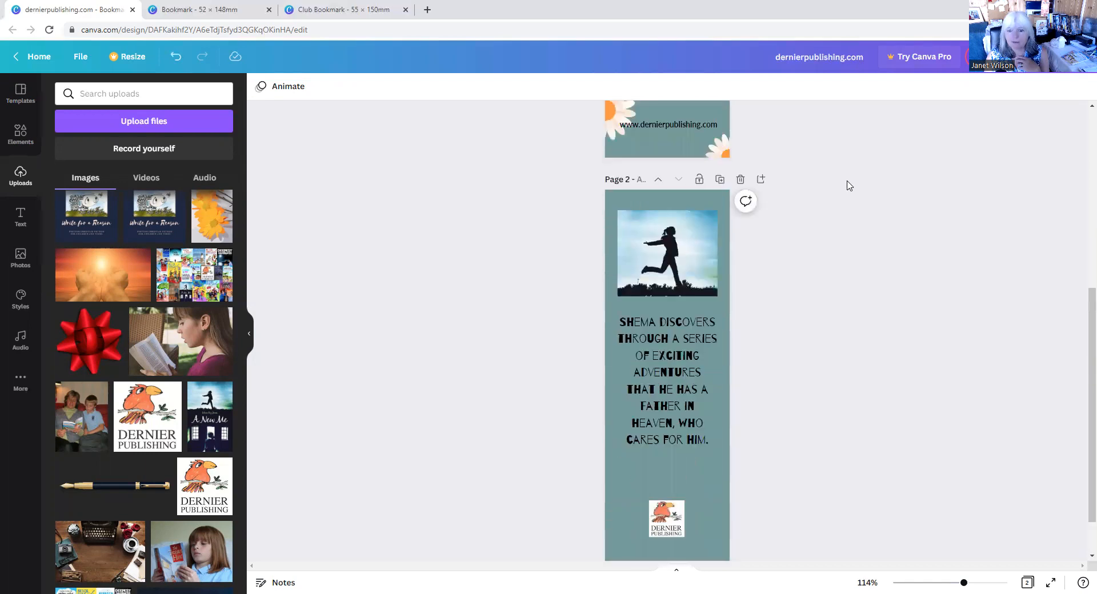
pyautogui.scroll(-1, 849, 184)
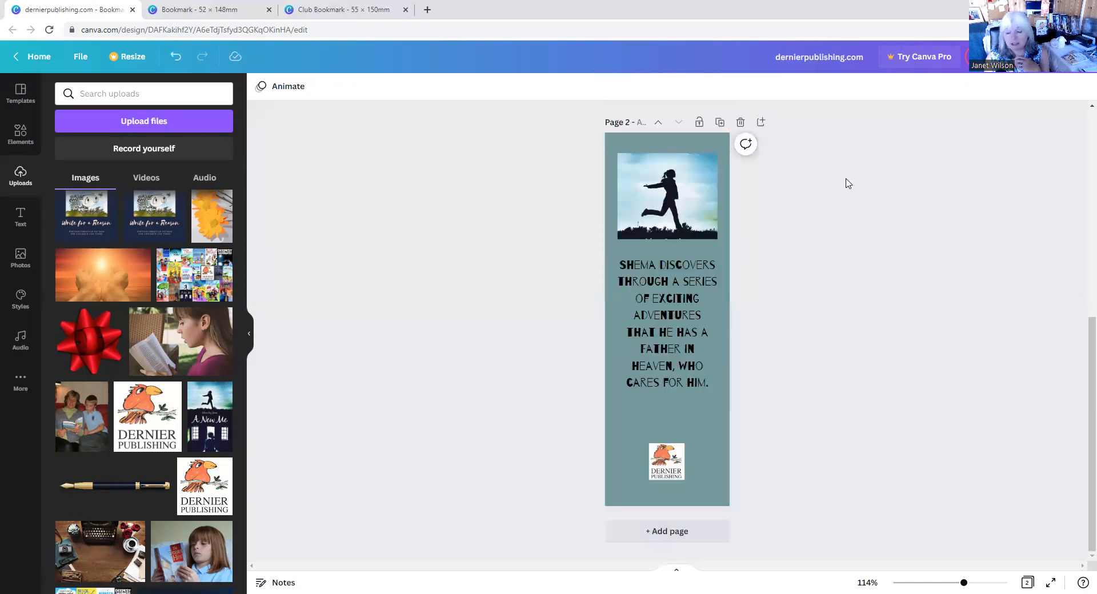
pyautogui.scroll(7, 839, 188)
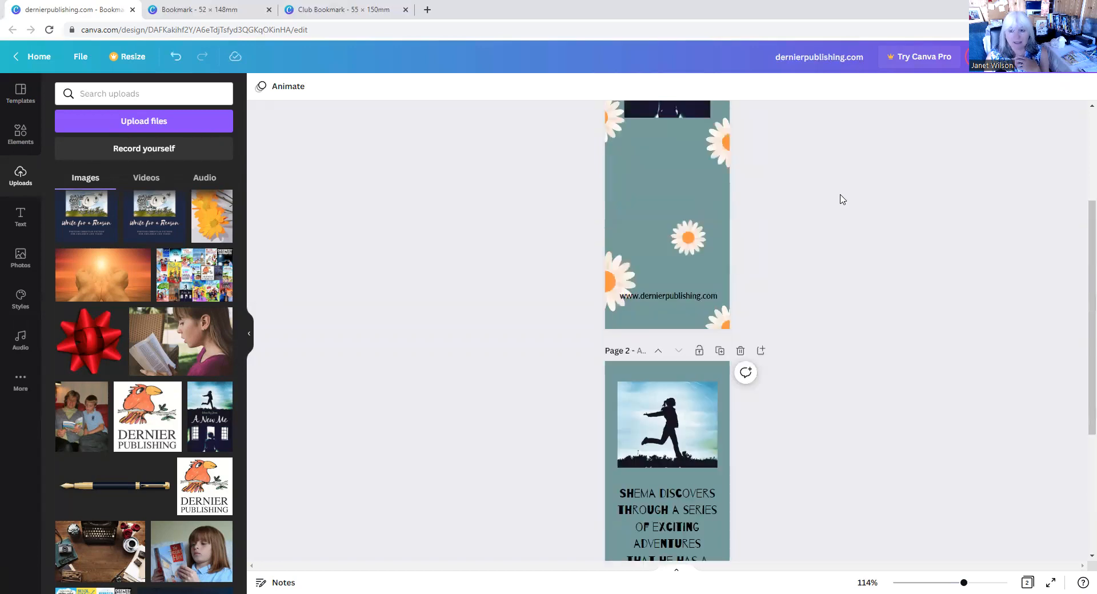